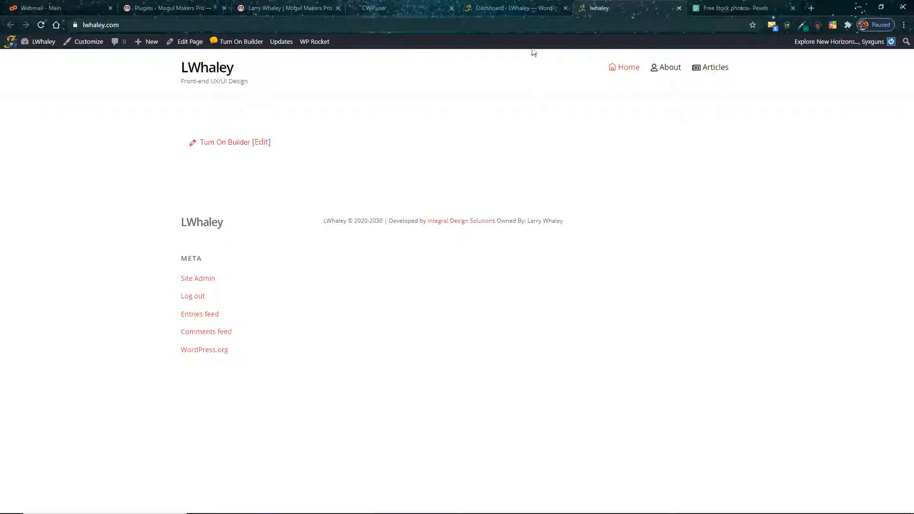
# Step: Switch to Chrome, view the Pexels free stock photo and video library, and close its page
pyautogui.click(860, 6)
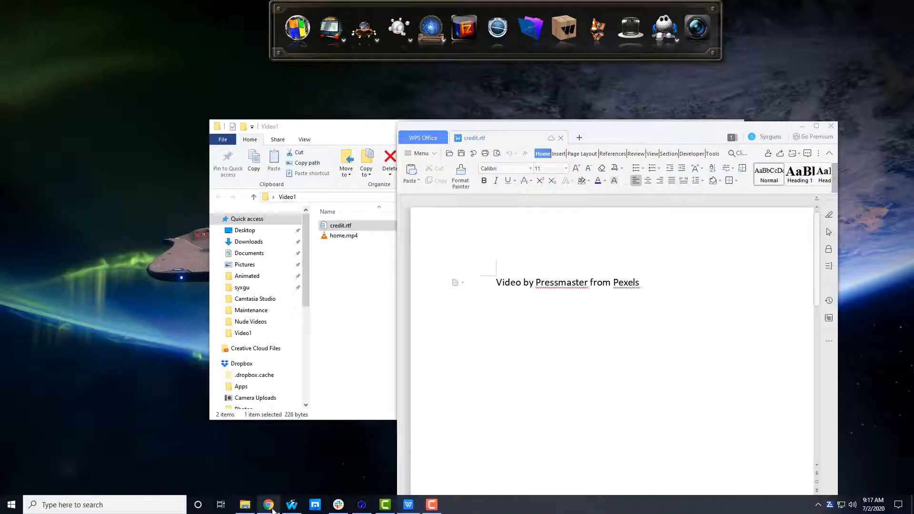
pyautogui.click(269, 505)
pyautogui.click(757, 9)
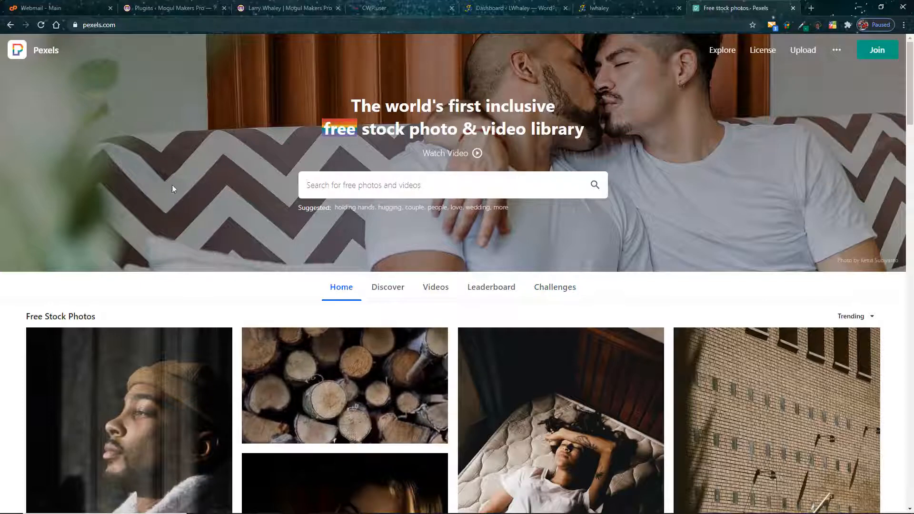
pyautogui.click(794, 8)
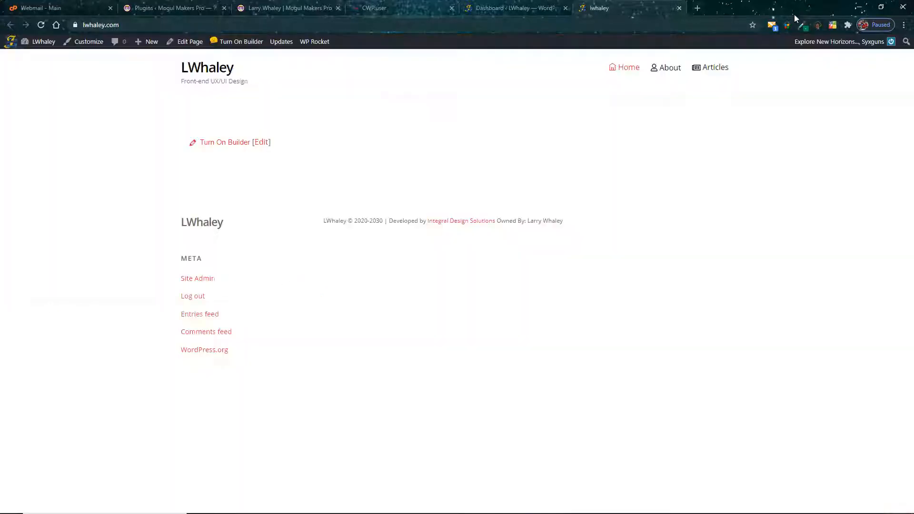
# Step: Return to credit.rtf, check the video's attribution line, and close the document
pyautogui.click(860, 8)
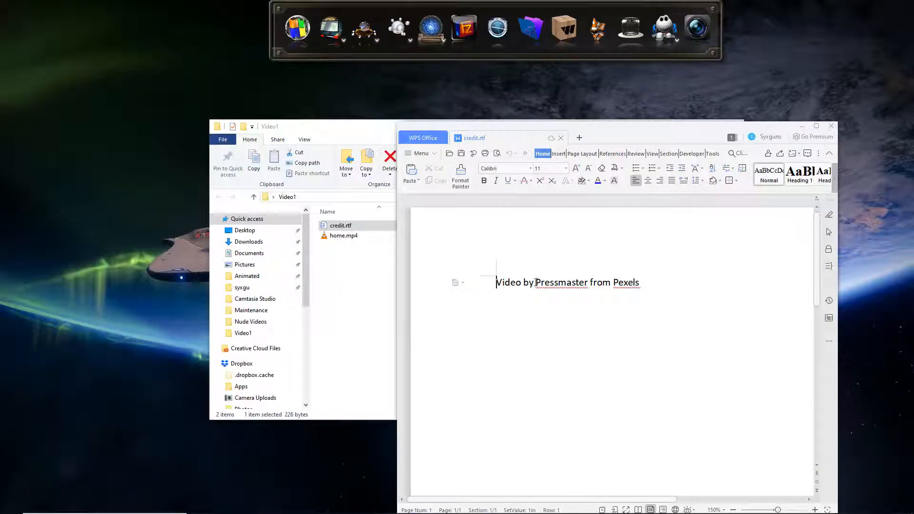
pyautogui.moveTo(536, 282); pyautogui.dragTo(591, 286)
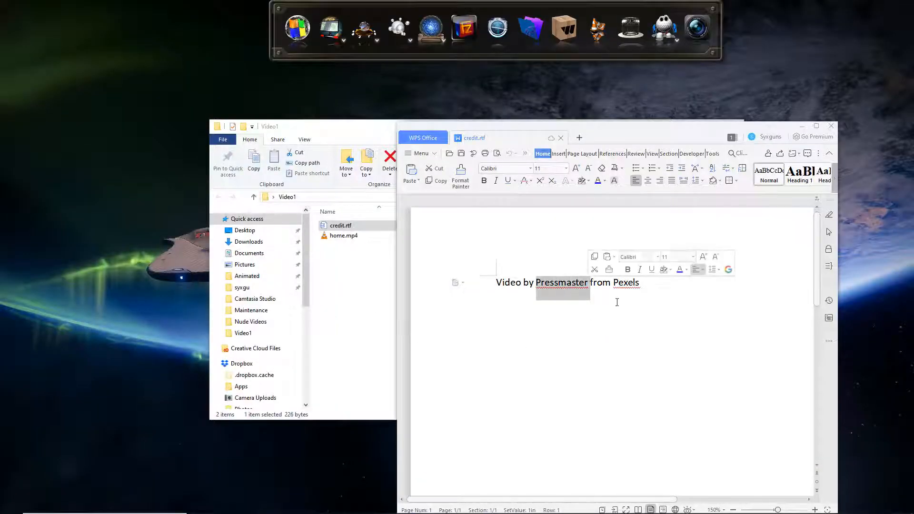
pyautogui.click(611, 302)
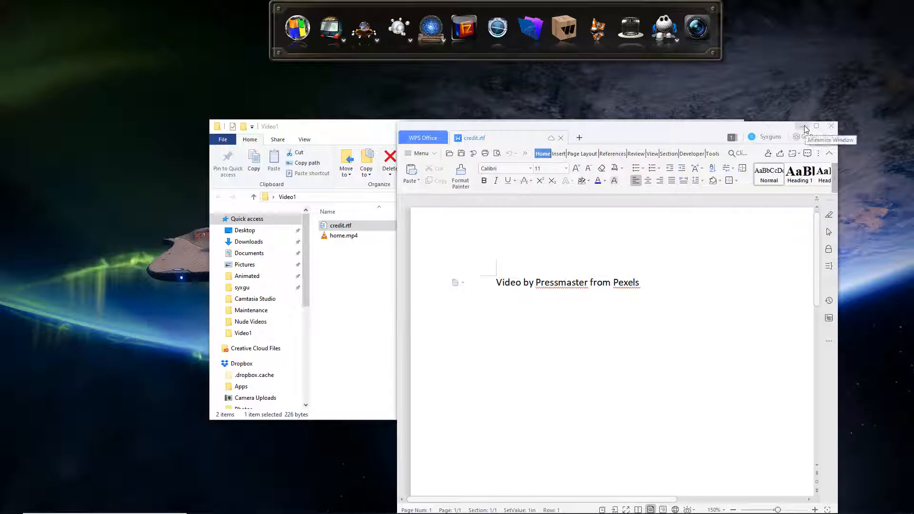
pyautogui.click(832, 127)
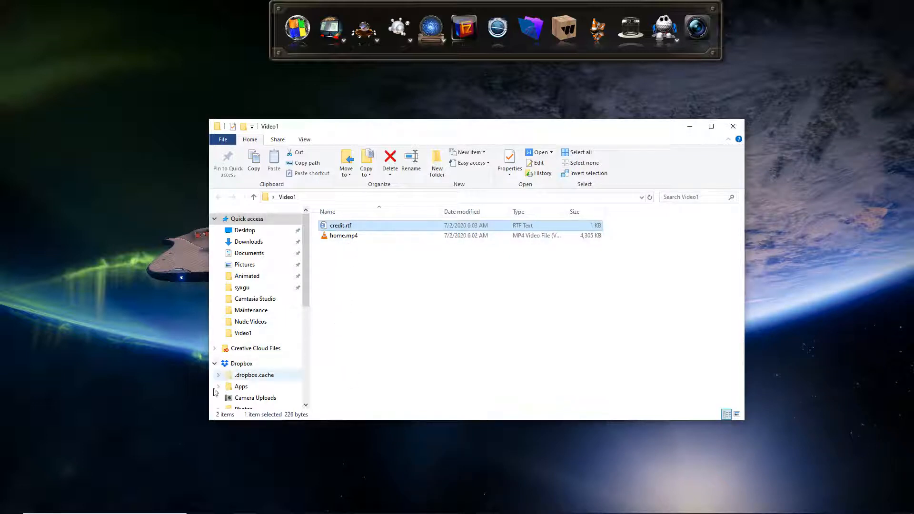
# Step: Launch HandBrake and load home.mp4 from the Video1 folder as the source video
pyautogui.moveTo(149, 512)
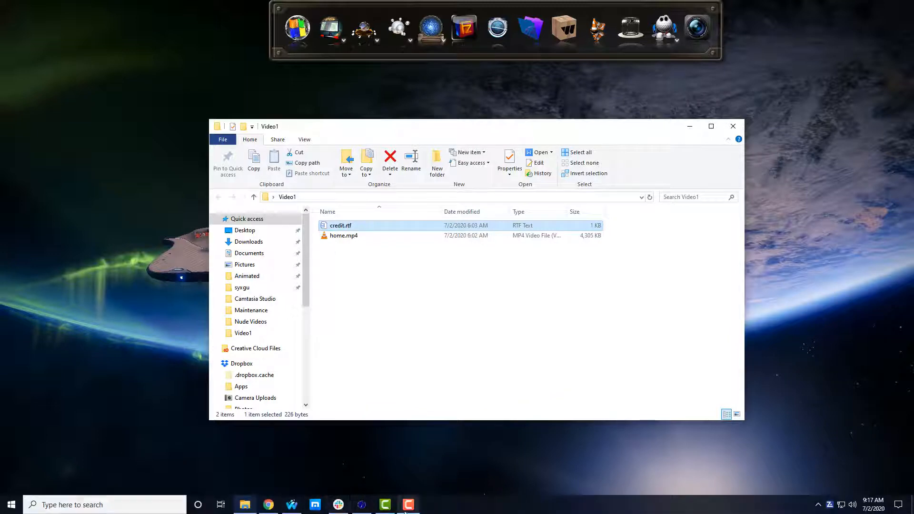
pyautogui.click(7, 511)
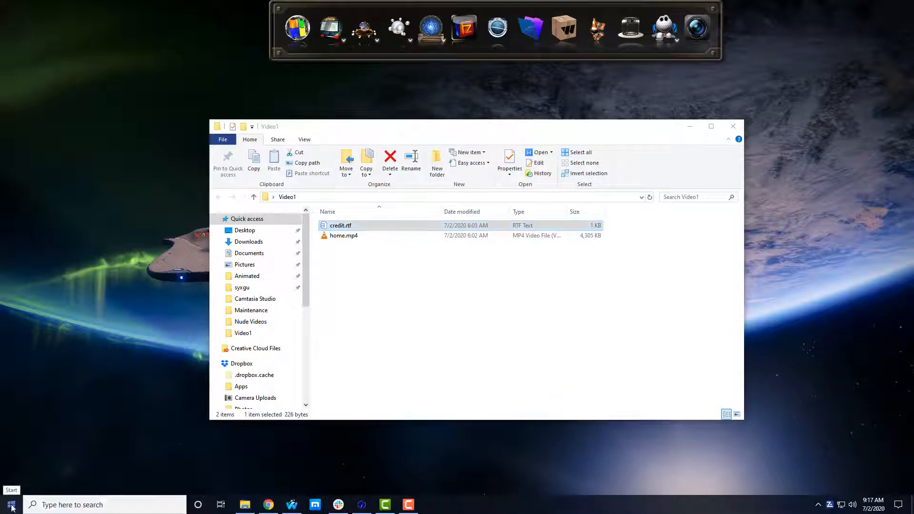
pyautogui.scroll(-3, 172, 416)
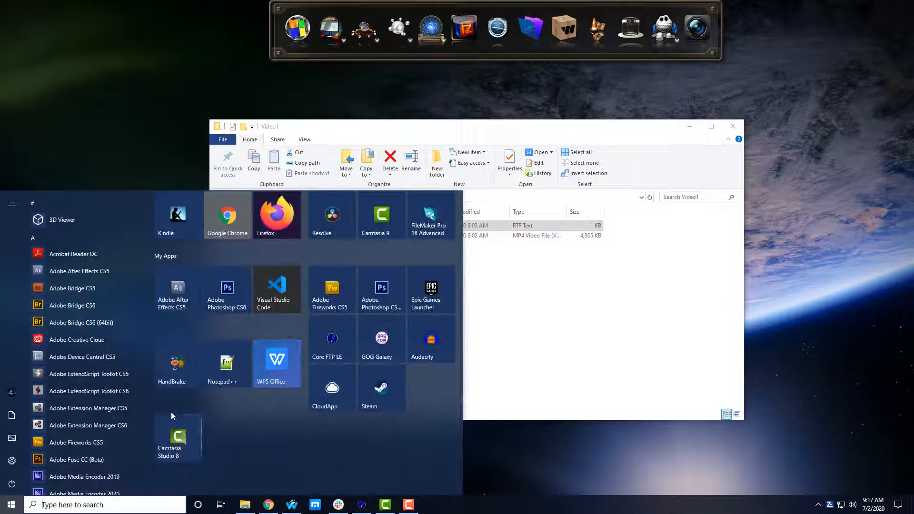
pyautogui.click(175, 366)
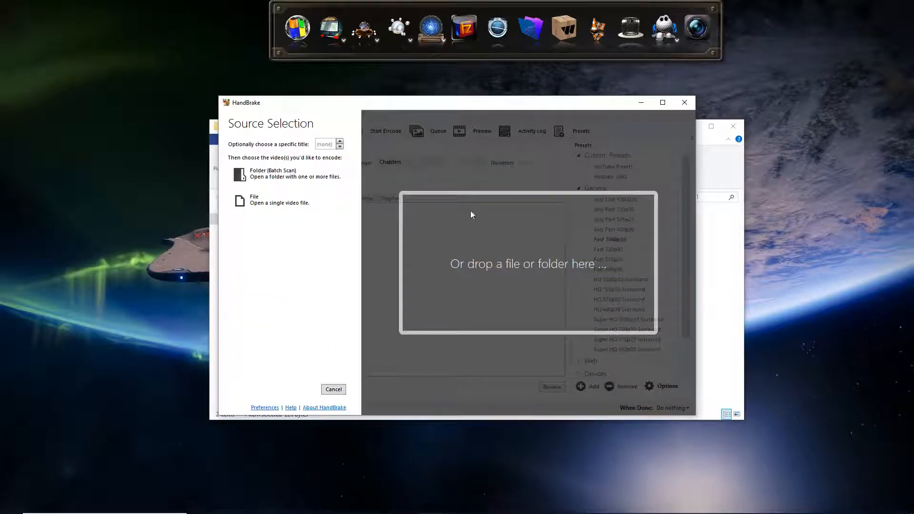
pyautogui.moveTo(450, 105); pyautogui.dragTo(689, 104)
pyautogui.click(344, 236)
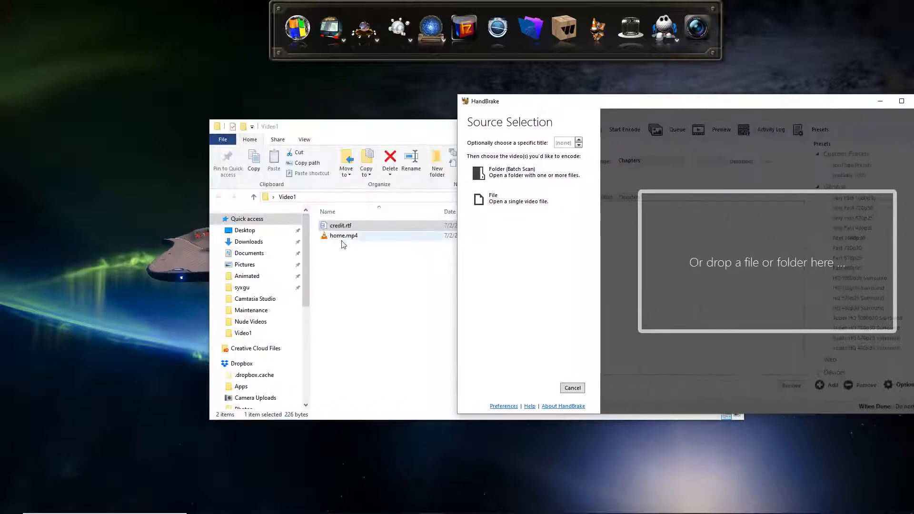
pyautogui.moveTo(350, 239); pyautogui.dragTo(741, 264)
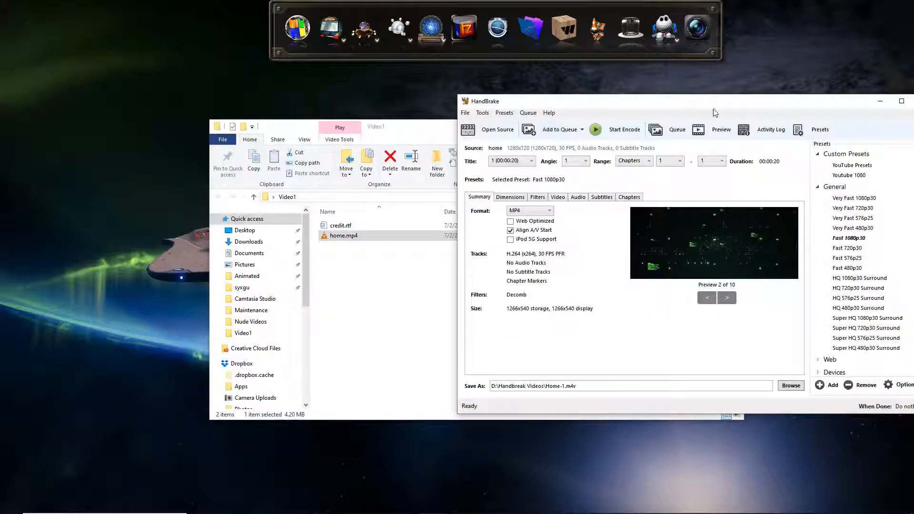
pyautogui.moveTo(713, 106); pyautogui.dragTo(510, 106)
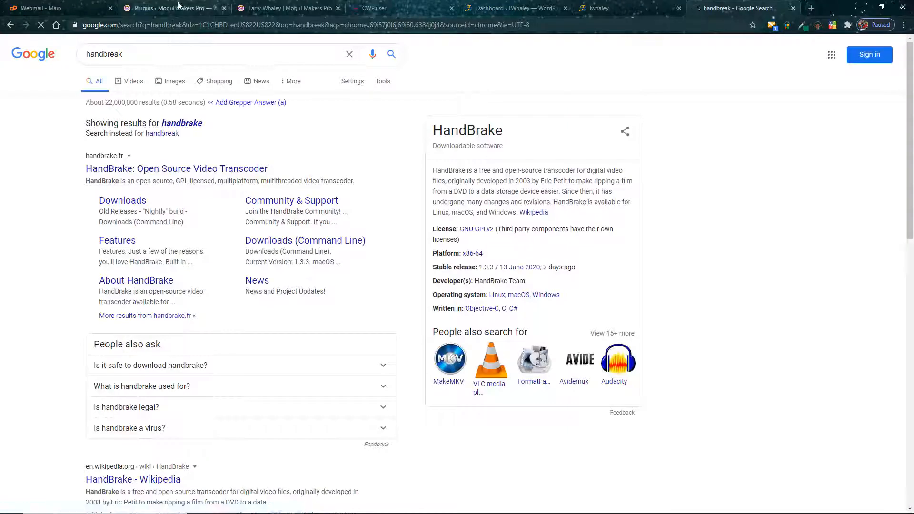
# Step: Open the HandBrake website from the Google results, view its Downloads page, and close it
pyautogui.click(179, 172)
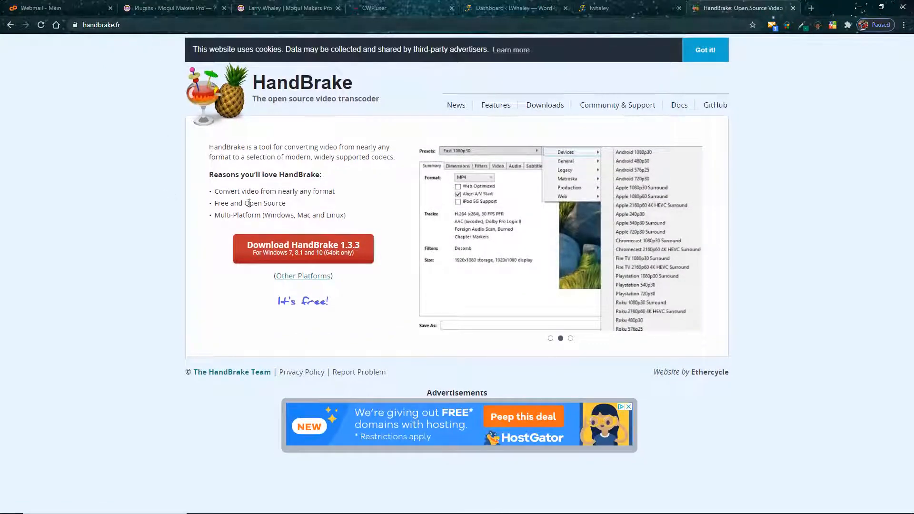
pyautogui.click(555, 106)
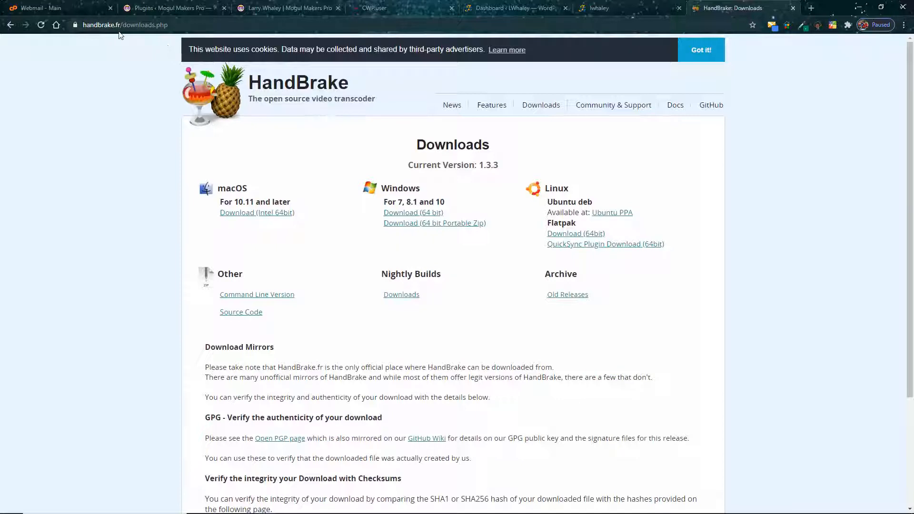
pyautogui.click(793, 7)
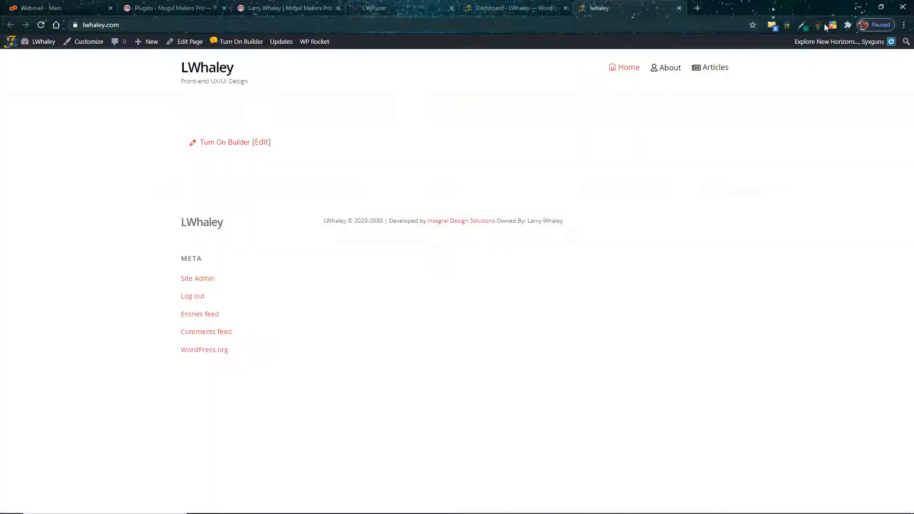
pyautogui.click(862, 8)
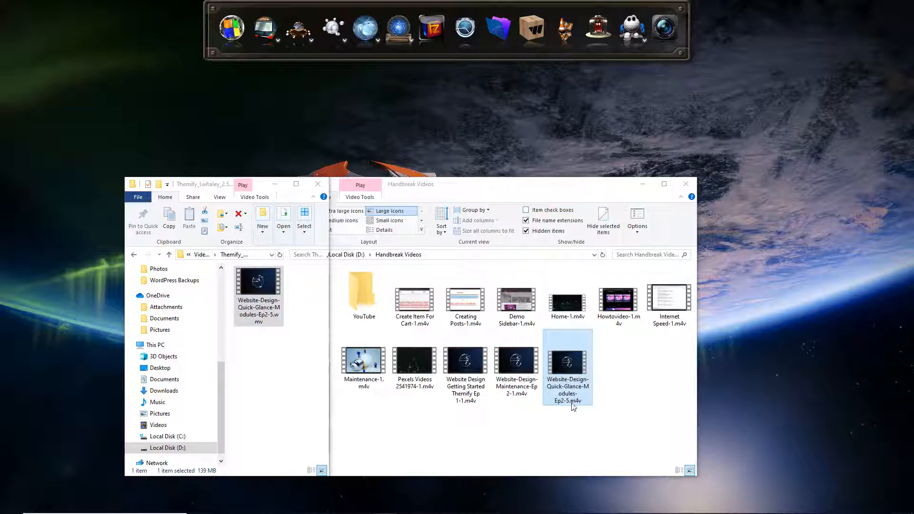
# Step: Check the file size of the original Website-Design-Quick-Glance-Modules-Ep2-5.wmv in its properties
pyautogui.click(275, 324)
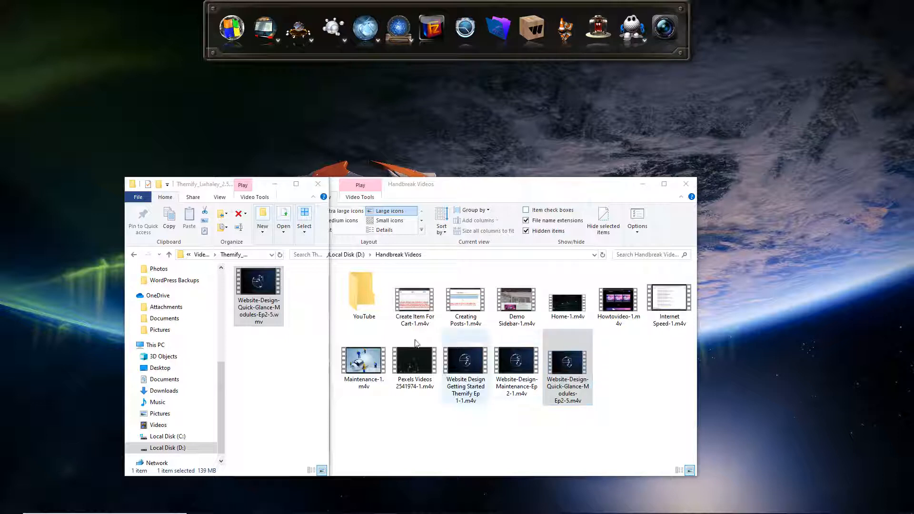
pyautogui.click(261, 289)
pyautogui.rightClick(260, 289)
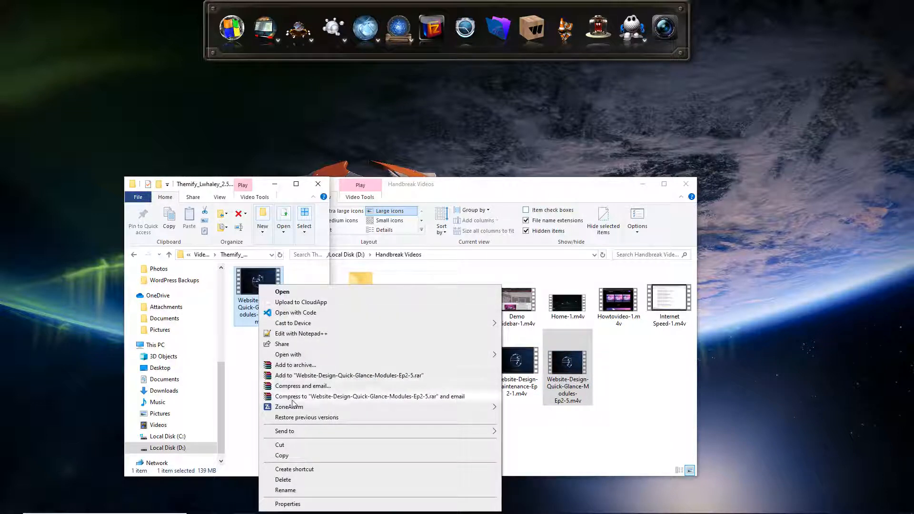
pyautogui.click(288, 504)
pyautogui.moveTo(307, 373); pyautogui.dragTo(322, 373)
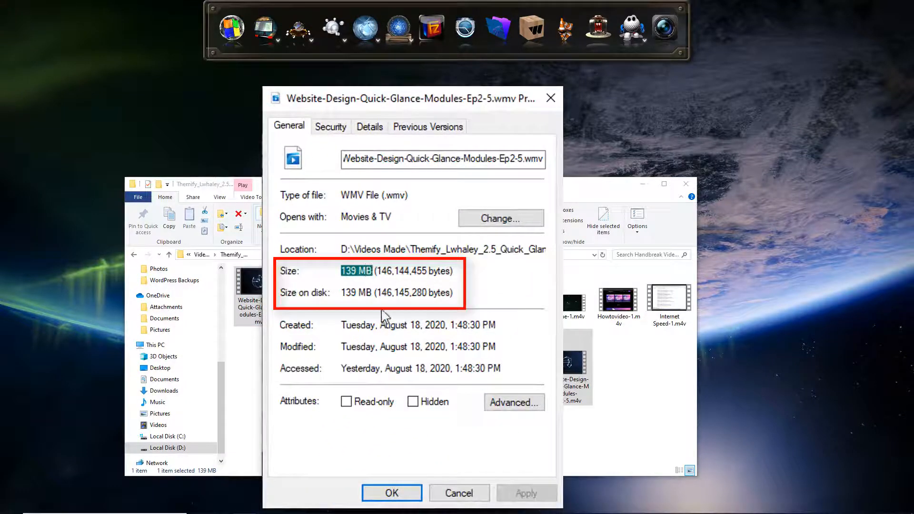
pyautogui.click(376, 271)
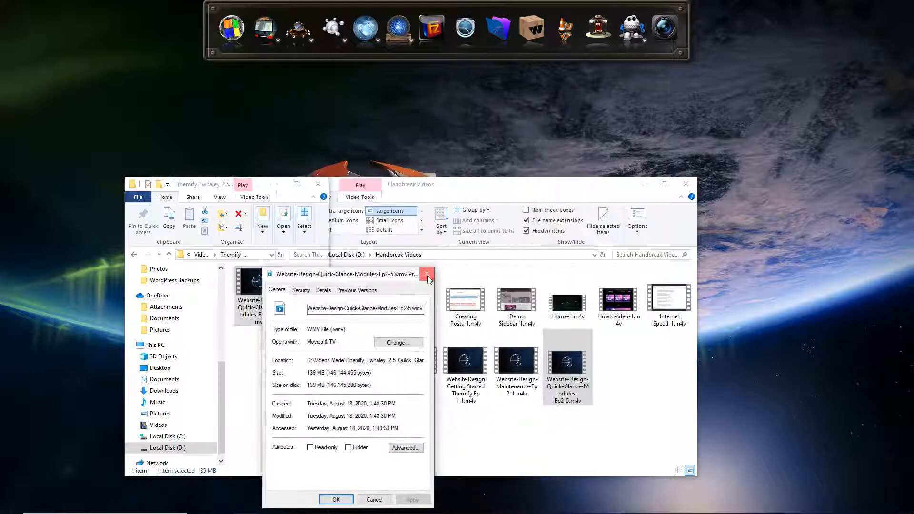
pyautogui.click(427, 274)
# Step: Check the file size of the converted Website-Design-Quick-Glance-Modules-Ep2-5.m4v in its properties, and close both folder windows
pyautogui.rightClick(570, 362)
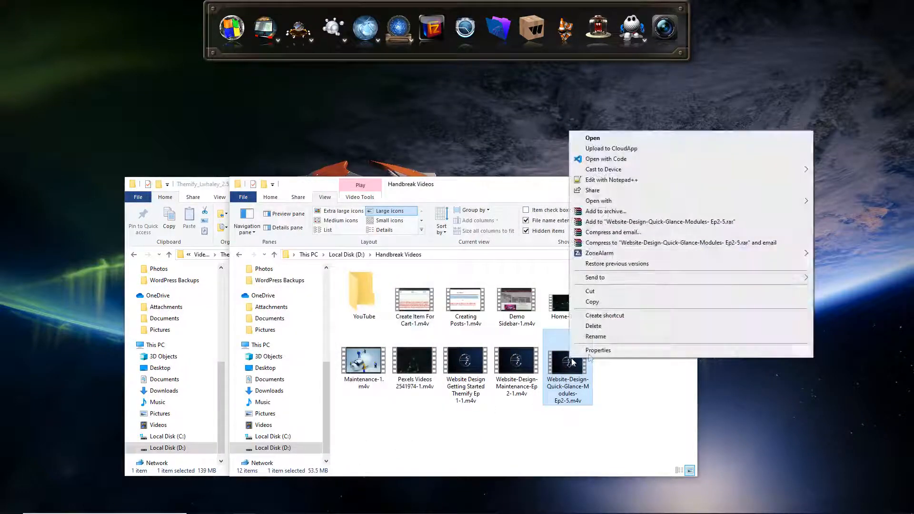
pyautogui.click(598, 350)
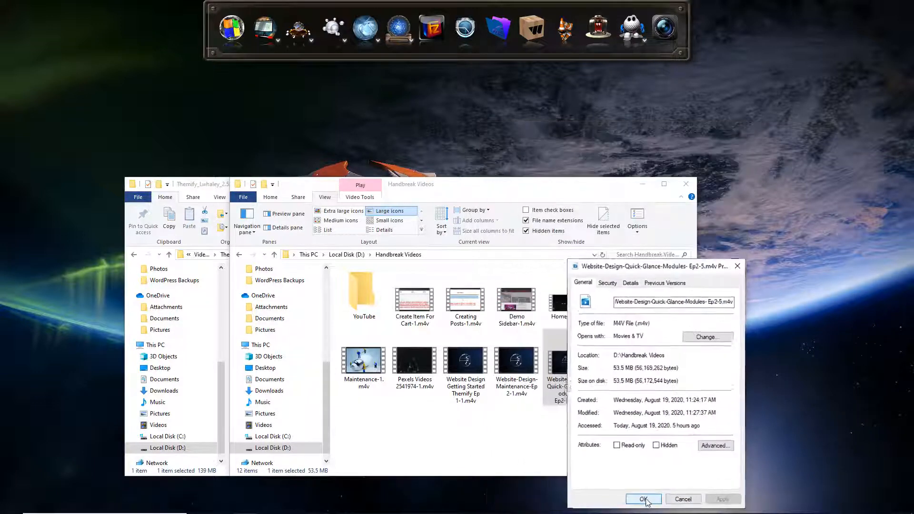
pyautogui.click(648, 499)
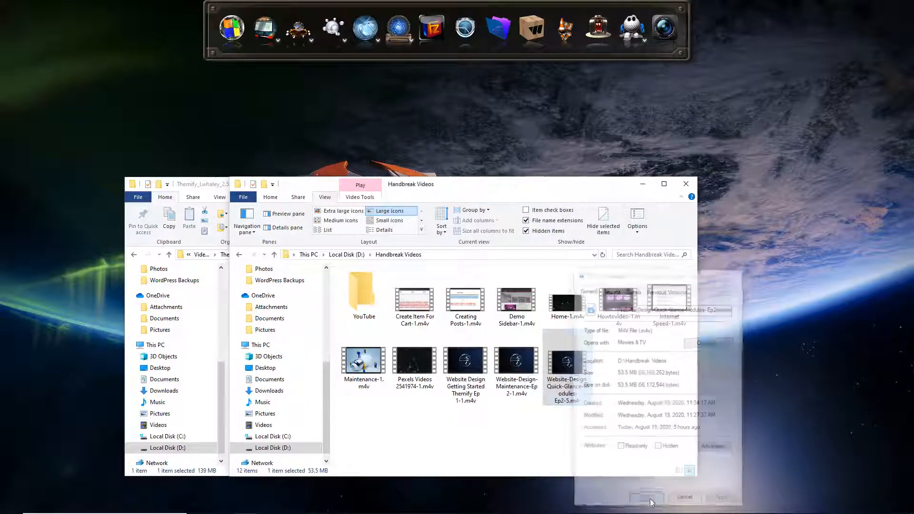
pyautogui.click(686, 184)
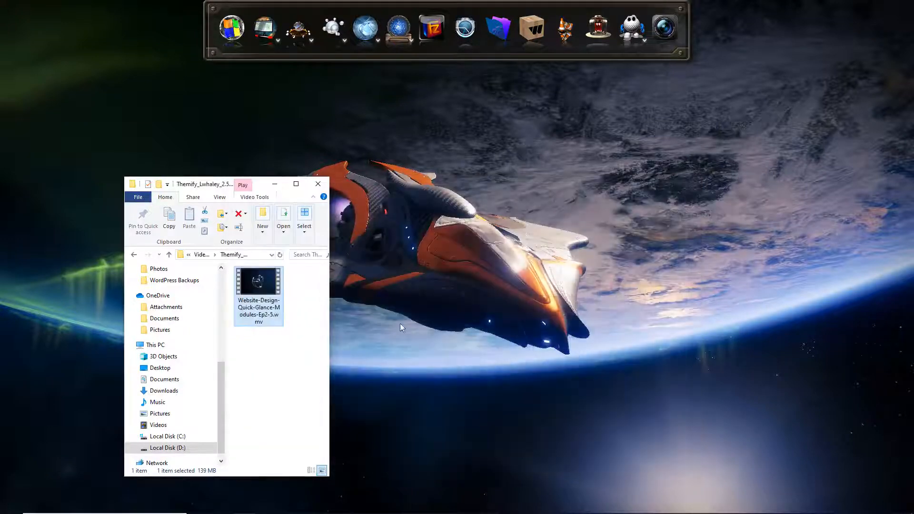
pyautogui.click(319, 184)
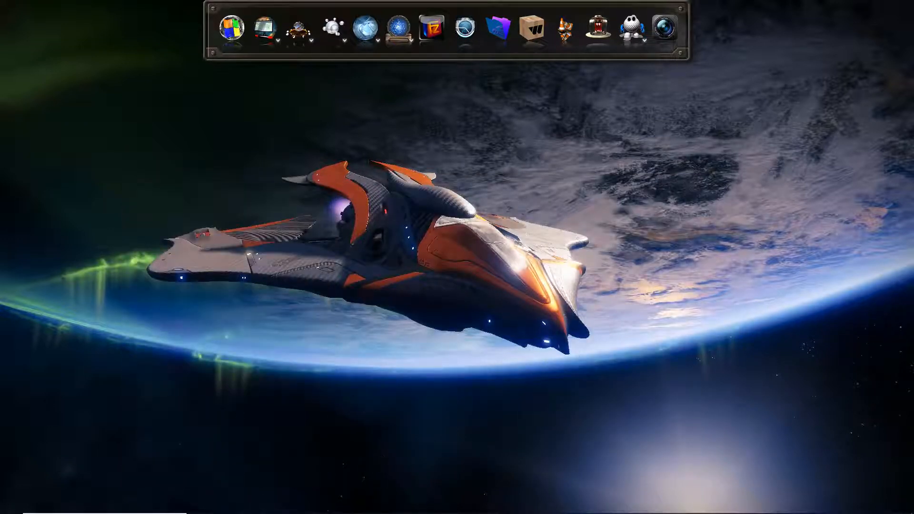
# Step: Switch to Chrome, turn on the builder for the website's home page, and move the Modules panel away from the page's top row
pyautogui.click(269, 510)
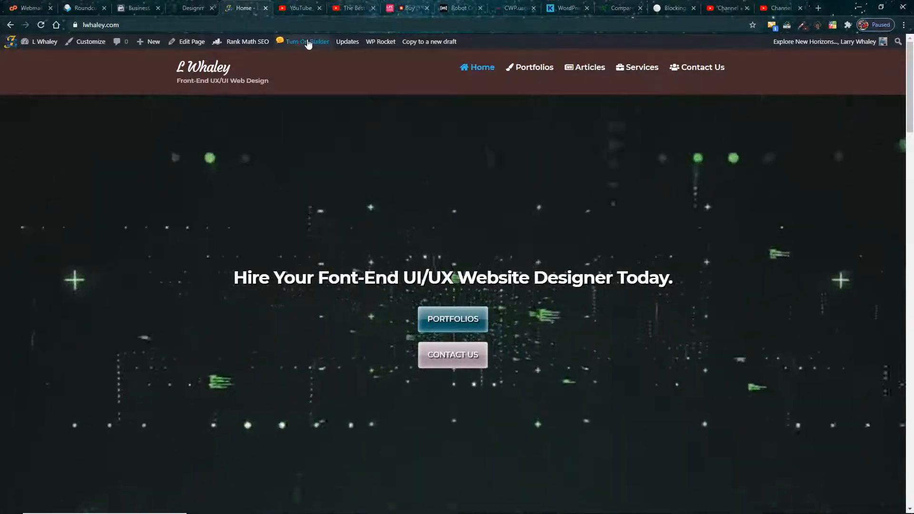
pyautogui.click(309, 41)
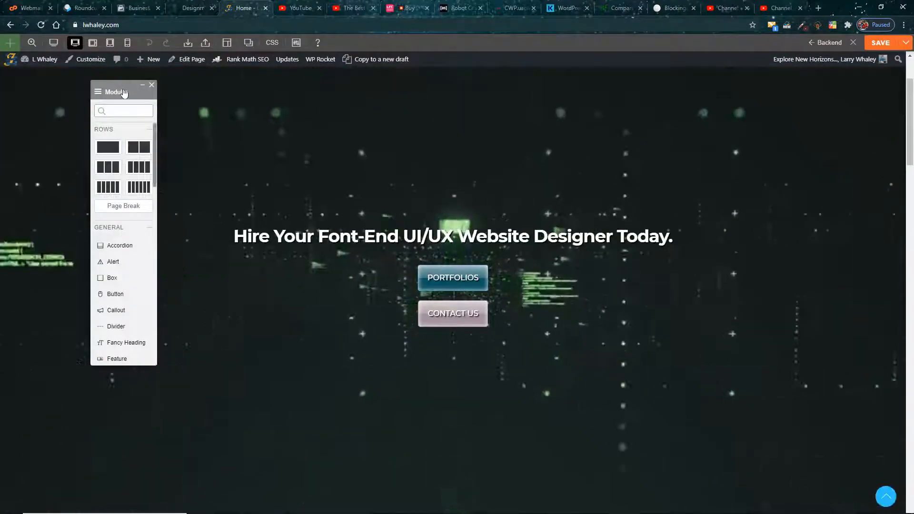
pyautogui.click(123, 92)
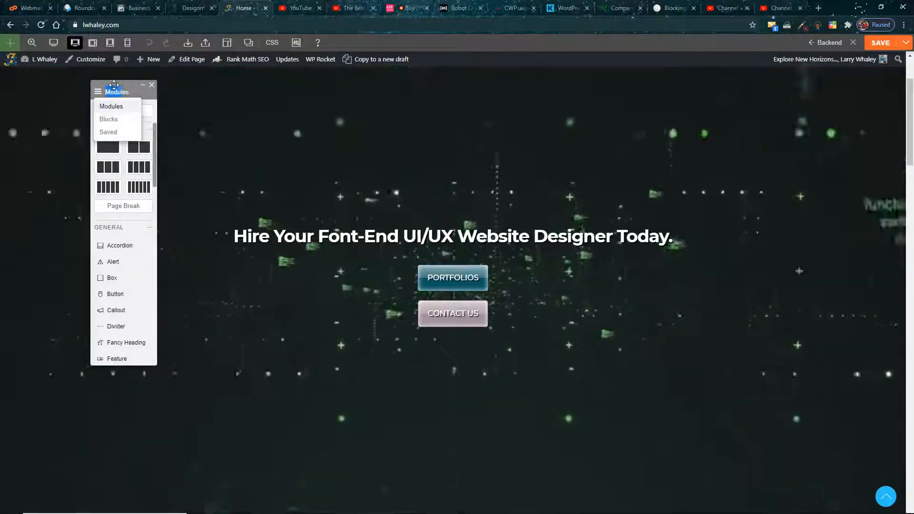
pyautogui.moveTo(113, 84); pyautogui.dragTo(648, 179)
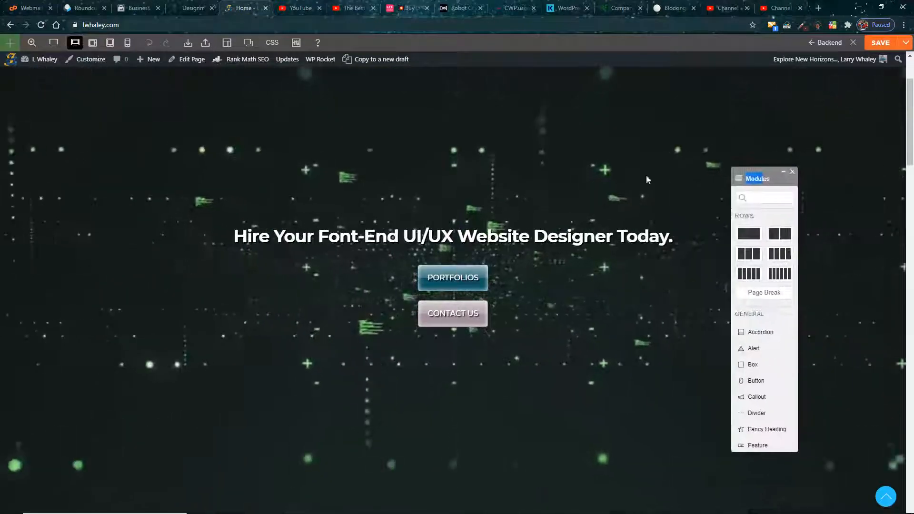
# Step: Examine the grid settings and row options of the hero row with the video background on the home page
pyautogui.scroll(2, 359, 190)
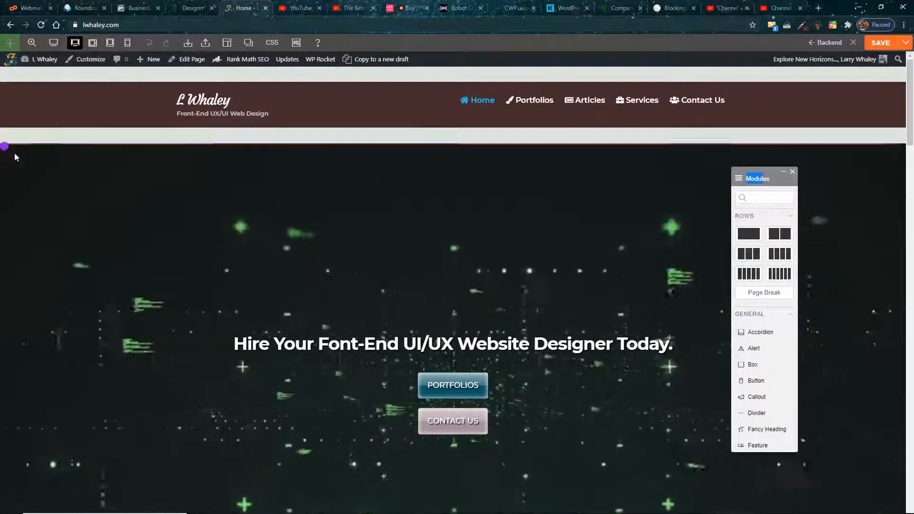
pyautogui.moveTo(88, 151)
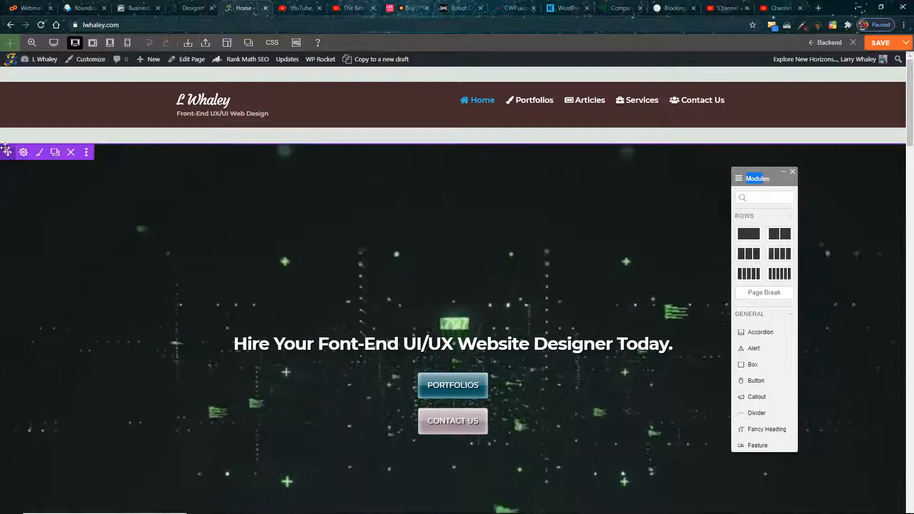
pyautogui.moveTo(23, 152)
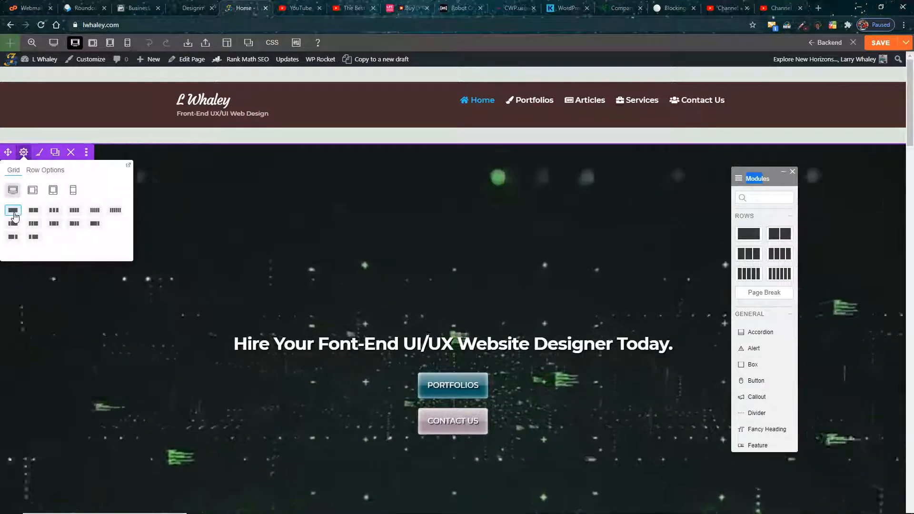
pyautogui.click(39, 173)
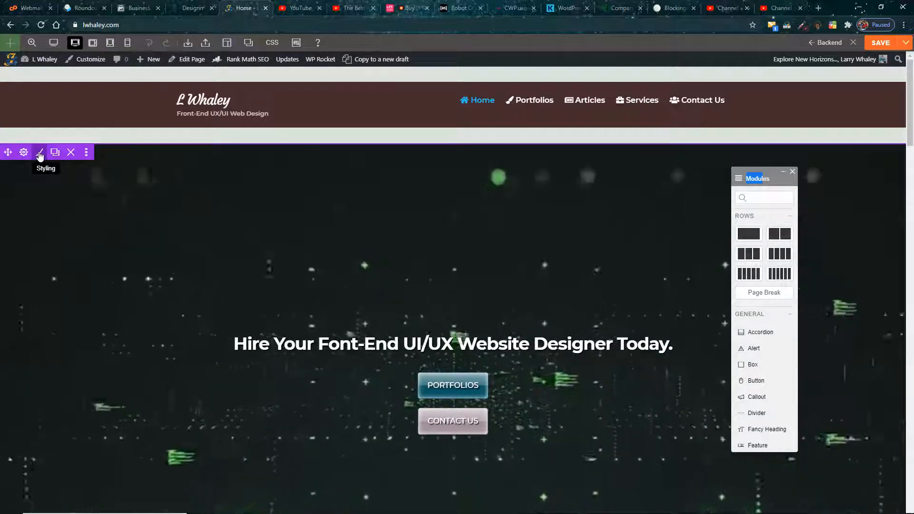
# Step: Examine the hero row's background video settings and the videos offered for it in the media library
pyautogui.click(40, 153)
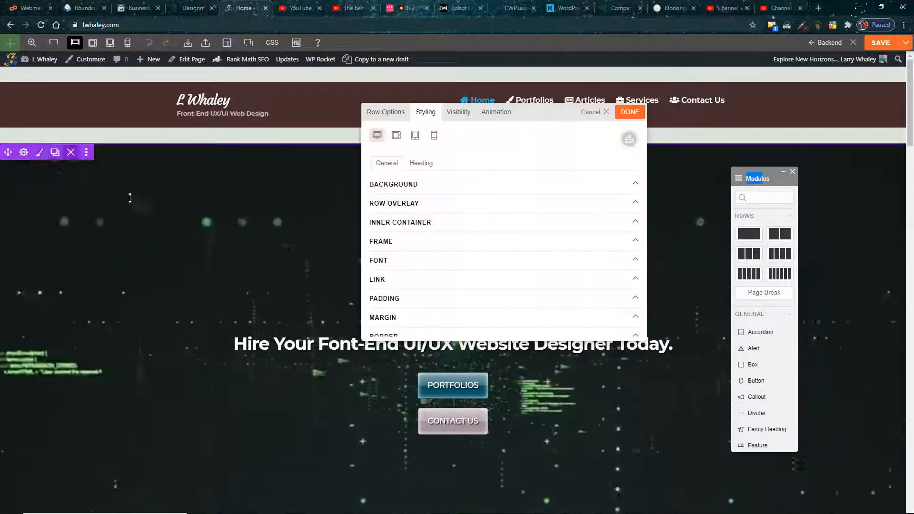
pyautogui.click(437, 185)
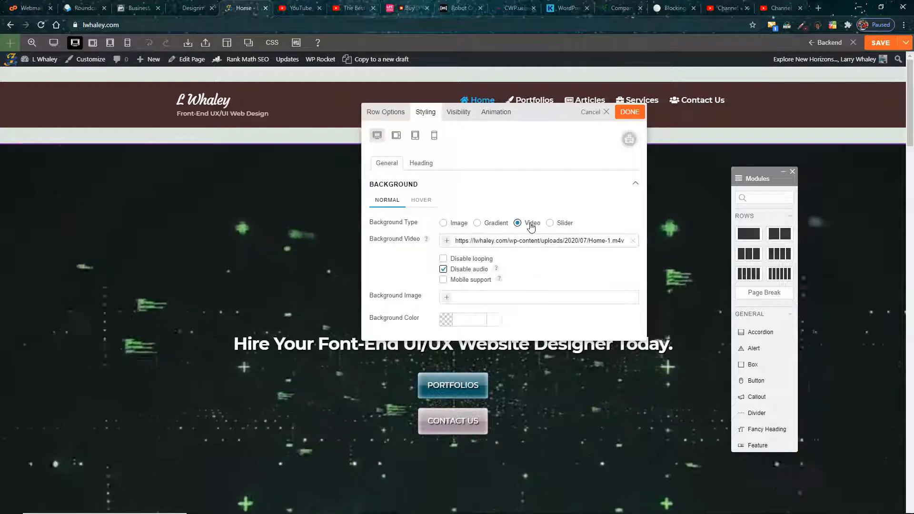
pyautogui.moveTo(550, 116); pyautogui.dragTo(442, 111)
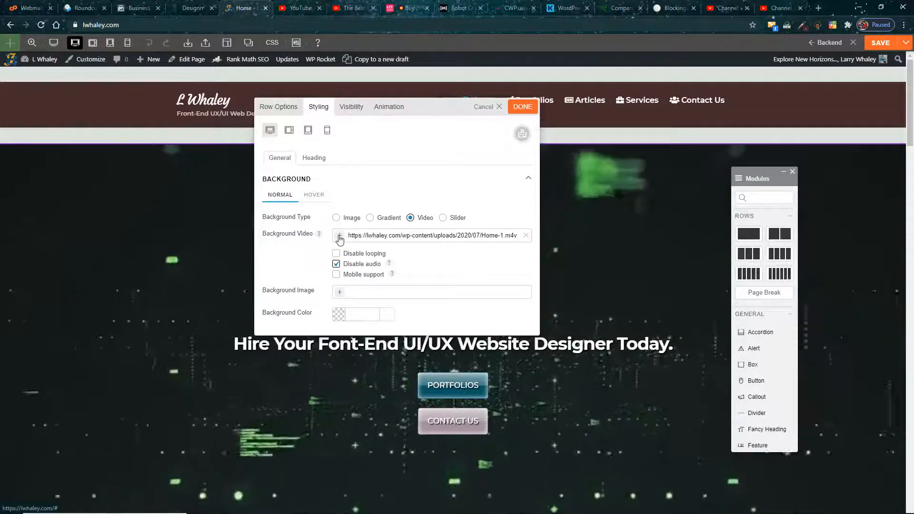
pyautogui.click(340, 237)
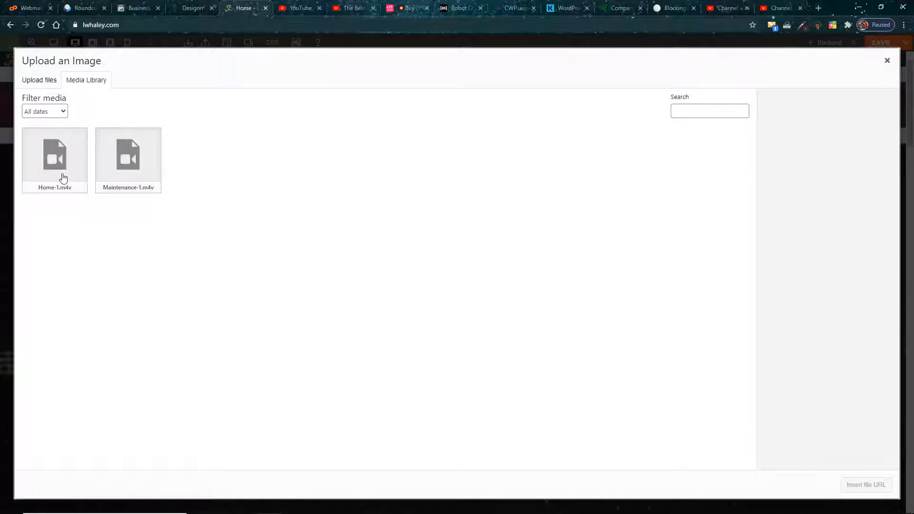
pyautogui.click(887, 63)
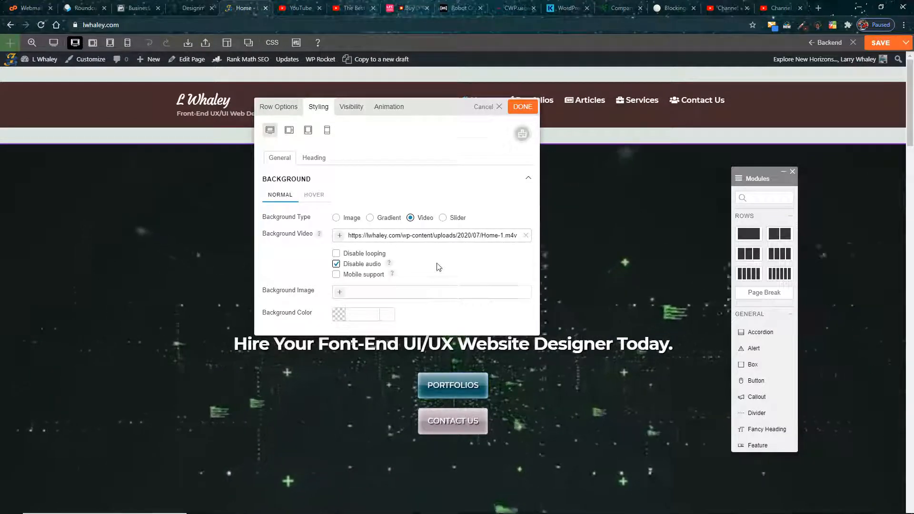
# Step: Examine the hero row's overlay settings and the presets for its top frame
pyautogui.scroll(-2, 381, 262)
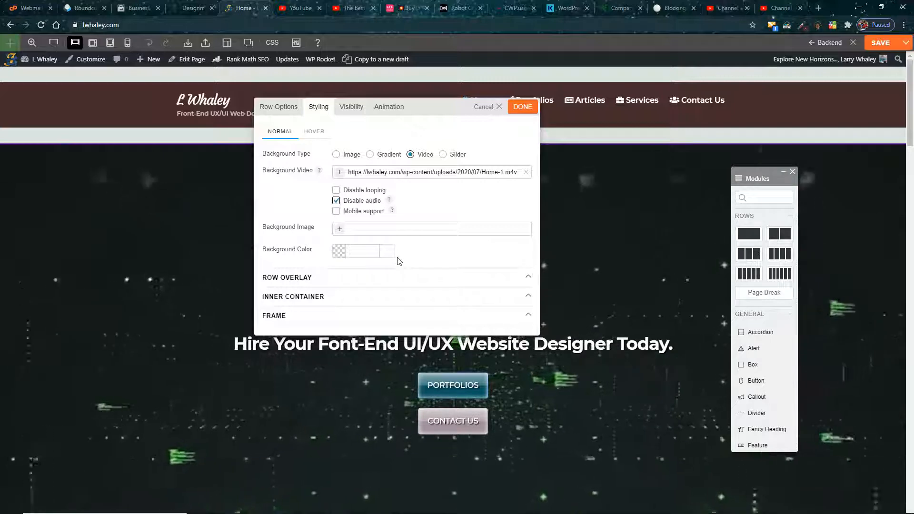
pyautogui.scroll(-2, 399, 261)
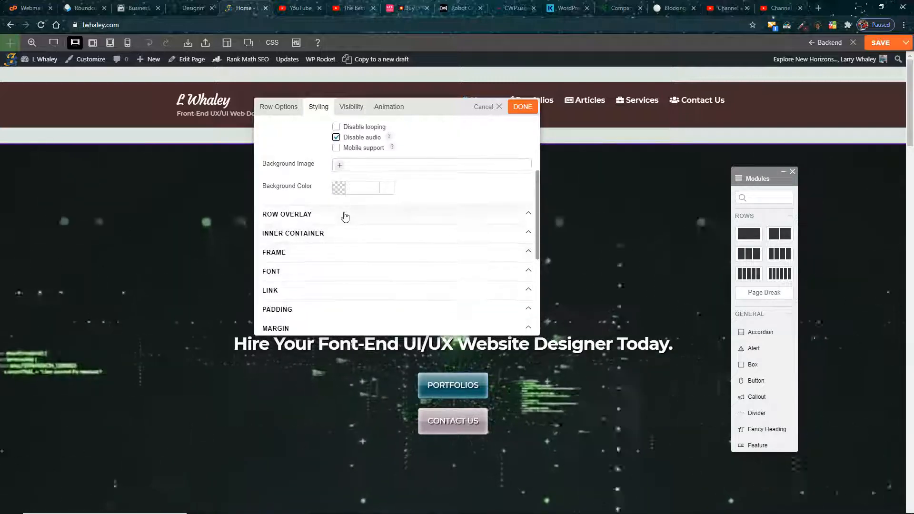
pyautogui.click(345, 217)
pyautogui.scroll(-4, 313, 246)
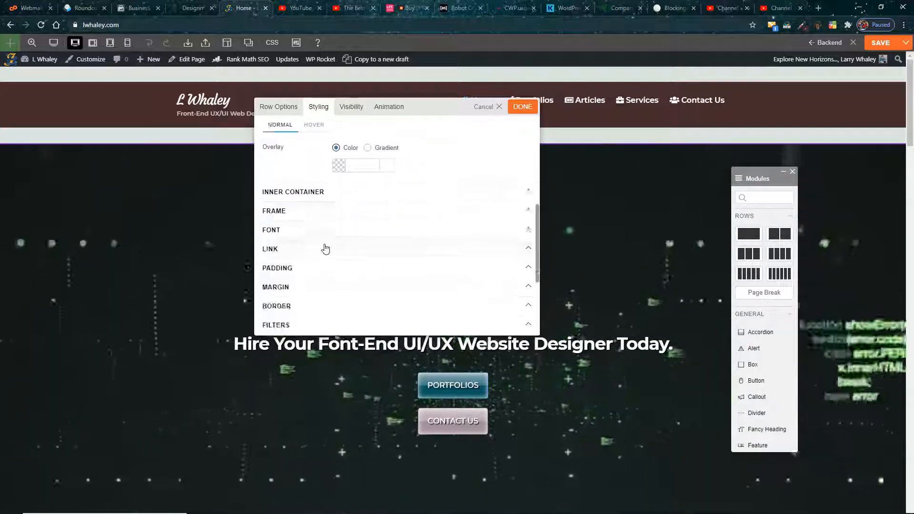
pyautogui.scroll(-1, 309, 247)
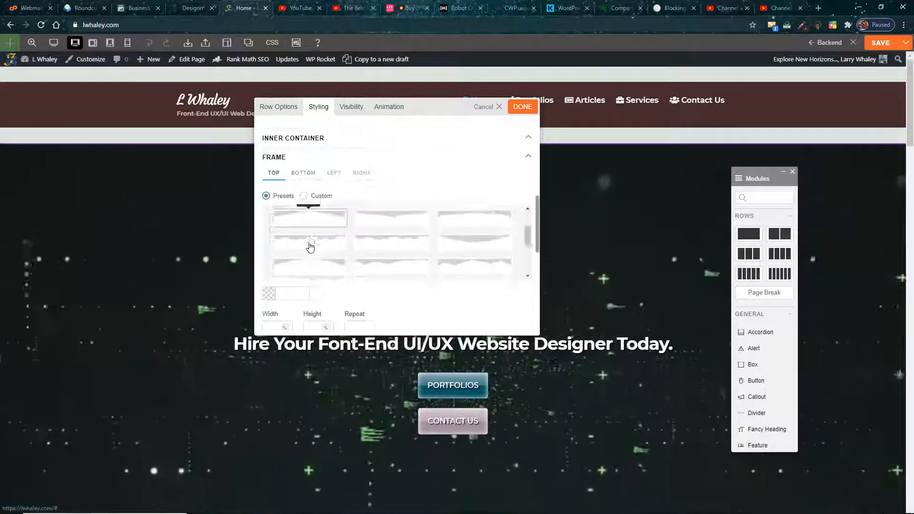
pyautogui.scroll(3, 372, 277)
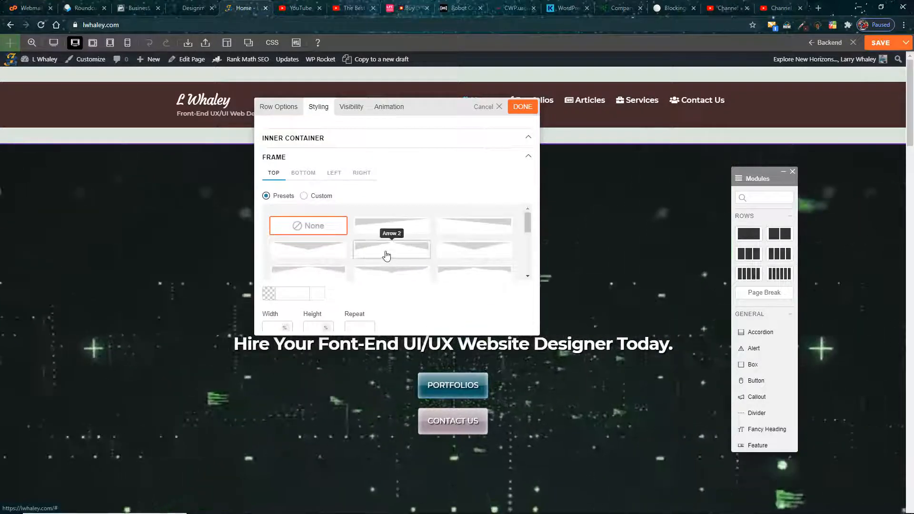
# Step: Apply the upward-pointing arrow preset beside Arrow 1 as the row's top frame and color it #e67373
pyautogui.click(386, 256)
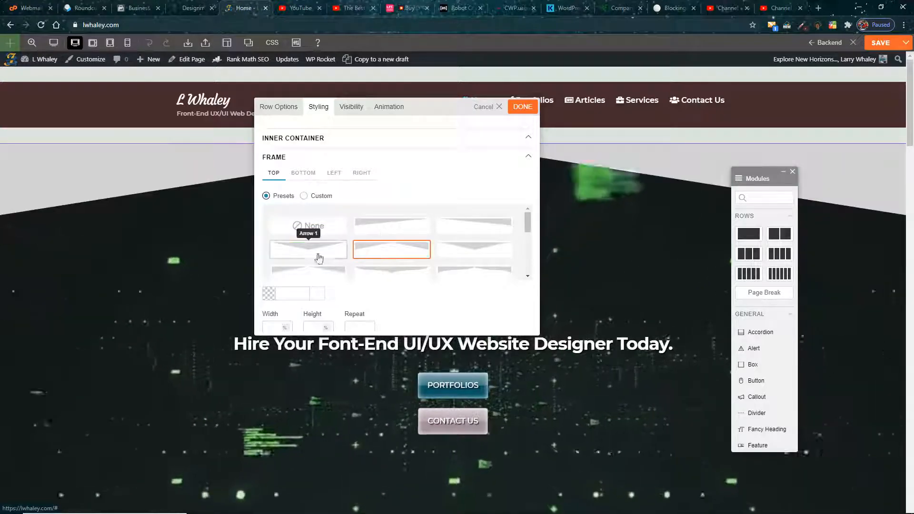
pyautogui.scroll(-5, 331, 259)
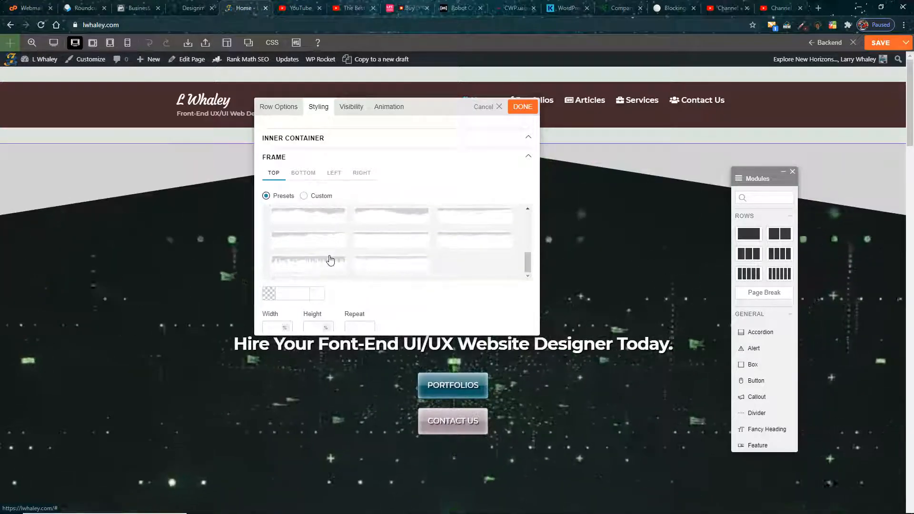
pyautogui.click(268, 293)
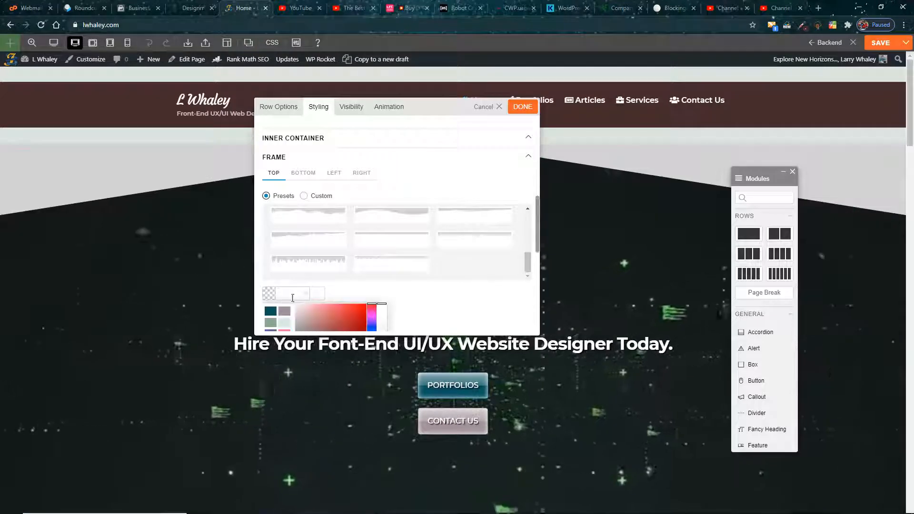
pyautogui.click(332, 311)
pyautogui.click(414, 286)
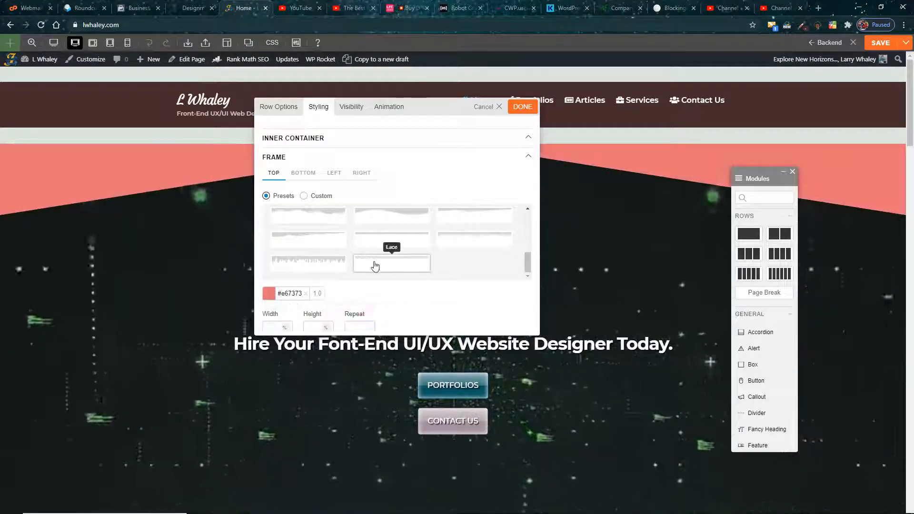
# Step: Set the top frame's height to 6% and clear its color
pyautogui.scroll(-1, 335, 280)
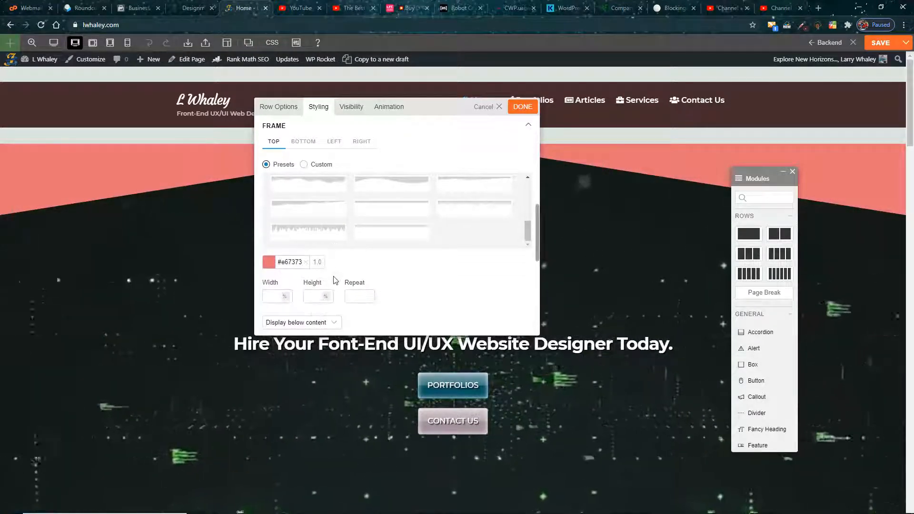
pyautogui.write('0')
pyautogui.moveTo(318, 297); pyautogui.dragTo(318, 294)
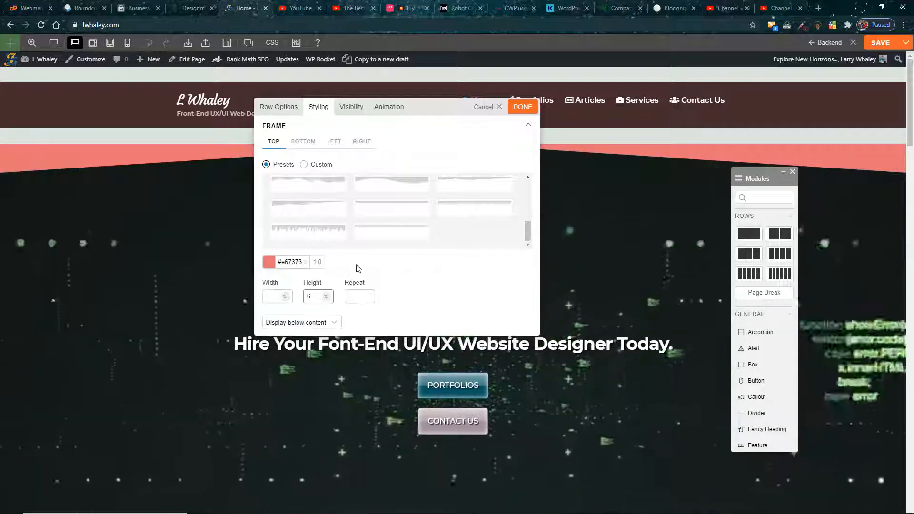
pyautogui.click(306, 264)
pyautogui.click(306, 263)
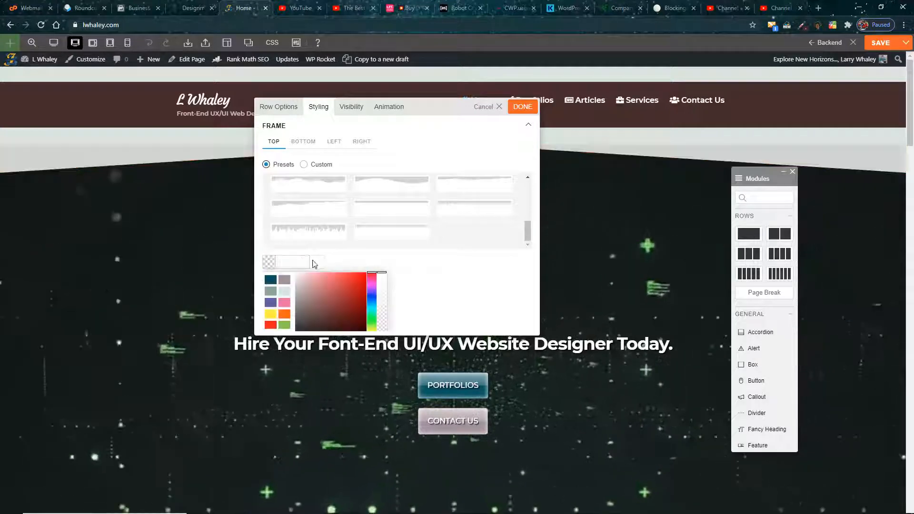
pyautogui.click(338, 260)
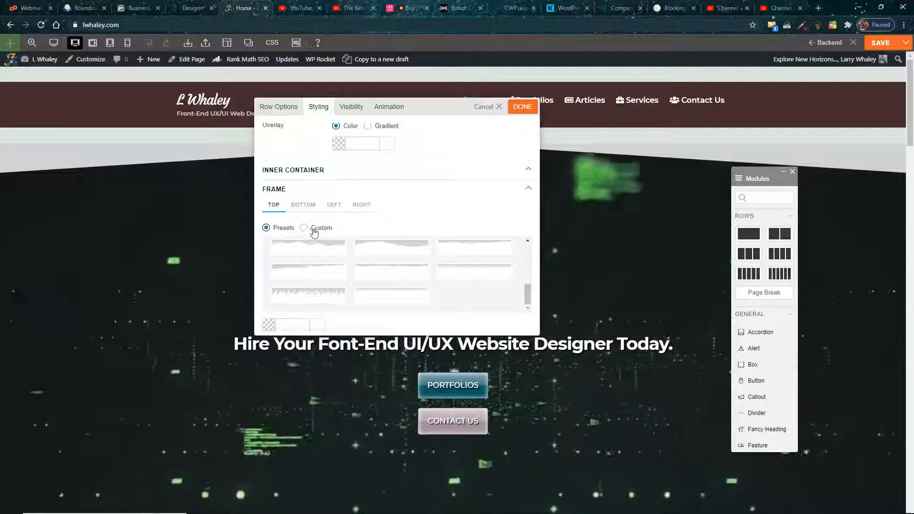
# Step: Set the row's top frame preset to None and clear the frame height
pyautogui.click(329, 273)
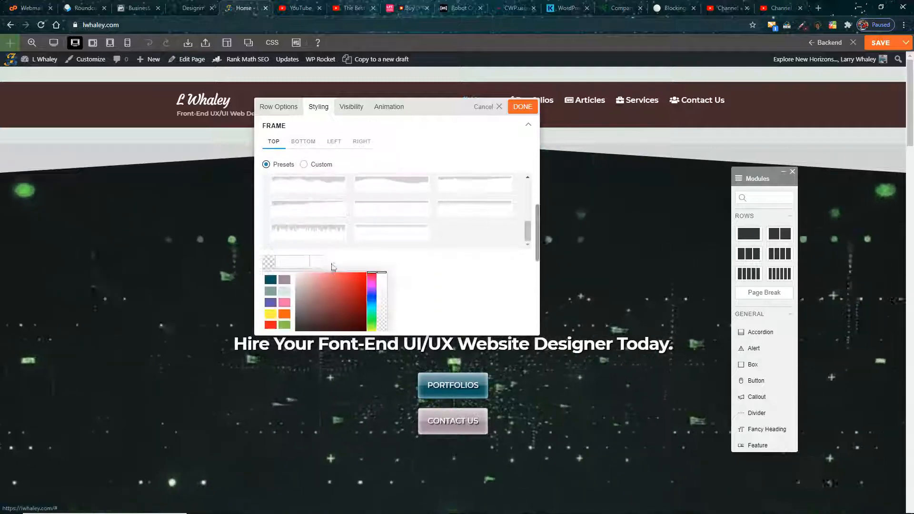
pyautogui.scroll(5, 352, 240)
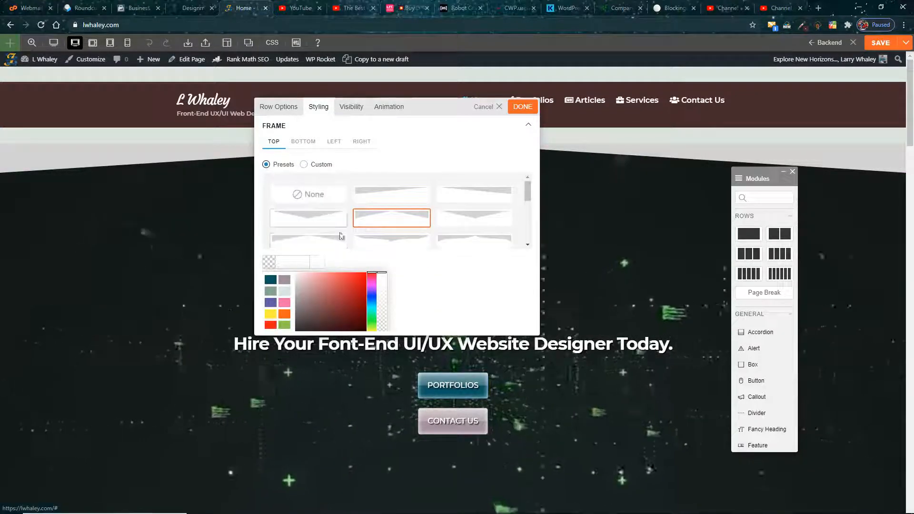
pyautogui.click(317, 195)
pyautogui.scroll(-1, 417, 273)
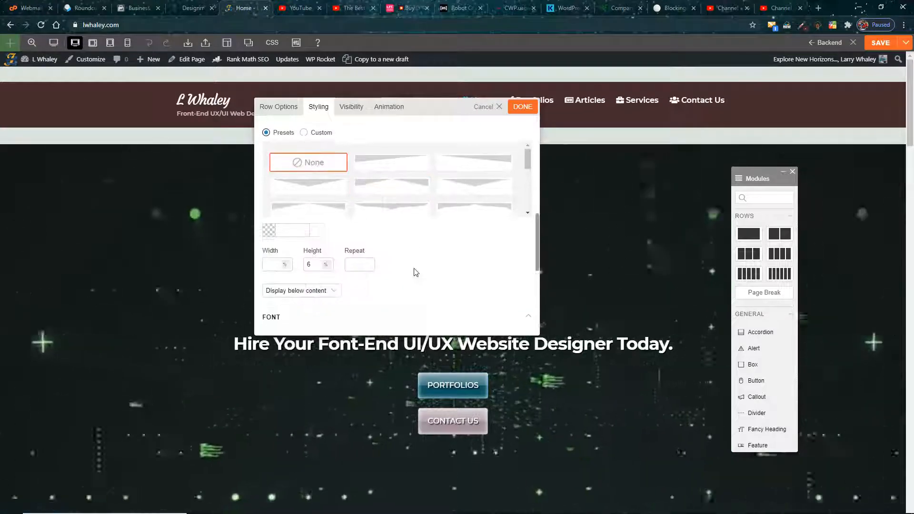
pyautogui.scroll(2, 415, 271)
pyautogui.scroll(-2, 417, 288)
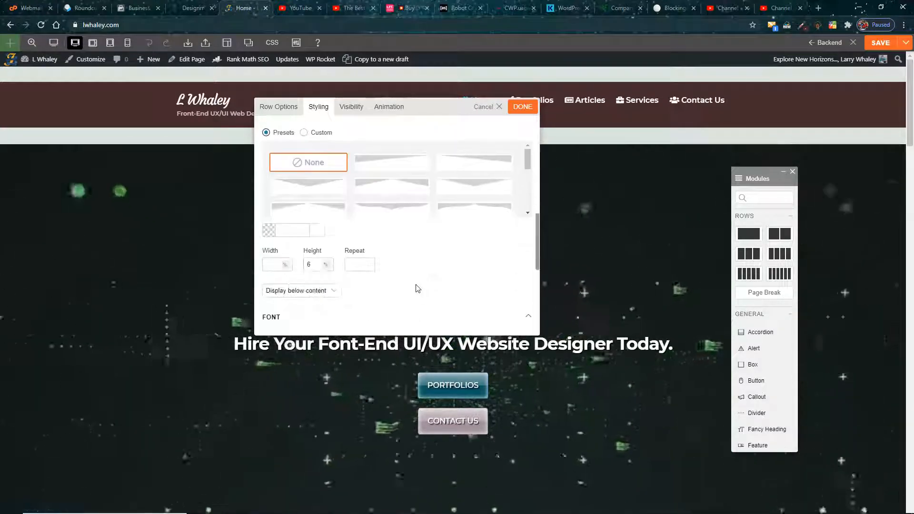
pyautogui.scroll(-2, 321, 231)
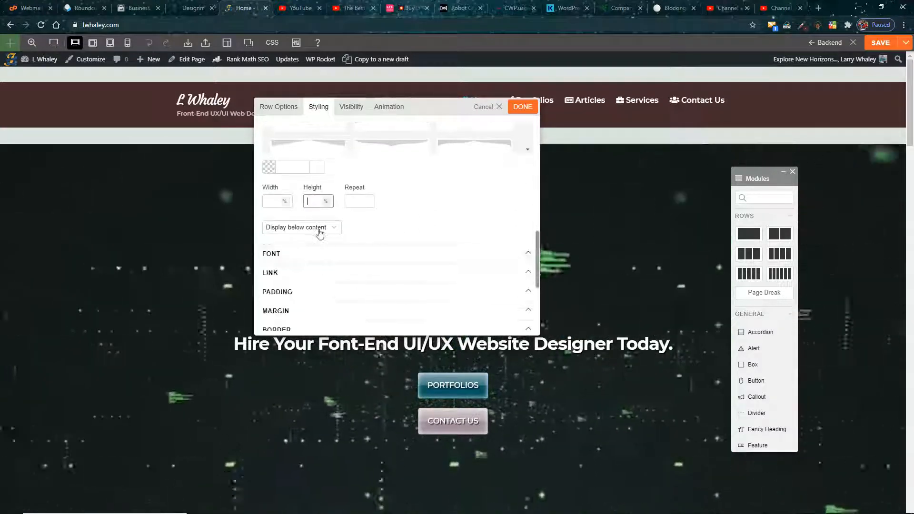
# Step: Examine the hero row's font and padding styling options
pyautogui.click(349, 253)
pyautogui.scroll(-8, 334, 253)
pyautogui.scroll(-1, 318, 252)
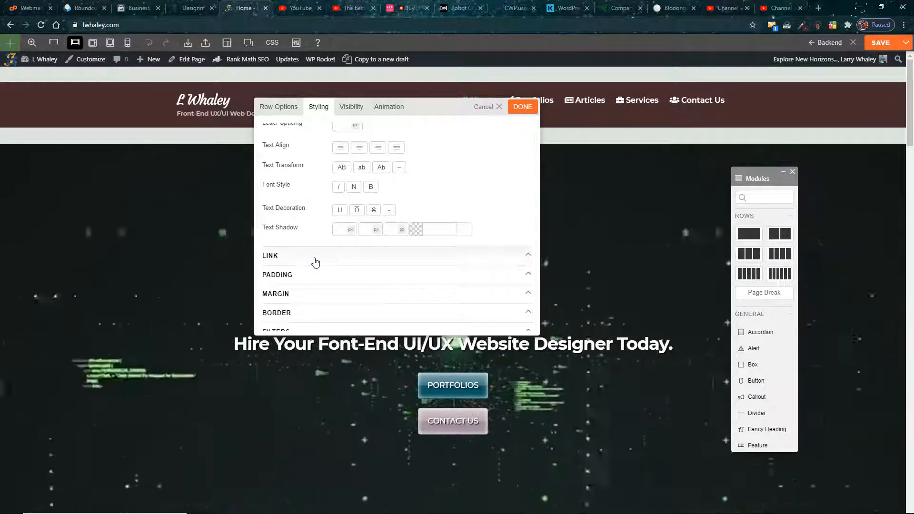
pyautogui.scroll(-2, 333, 202)
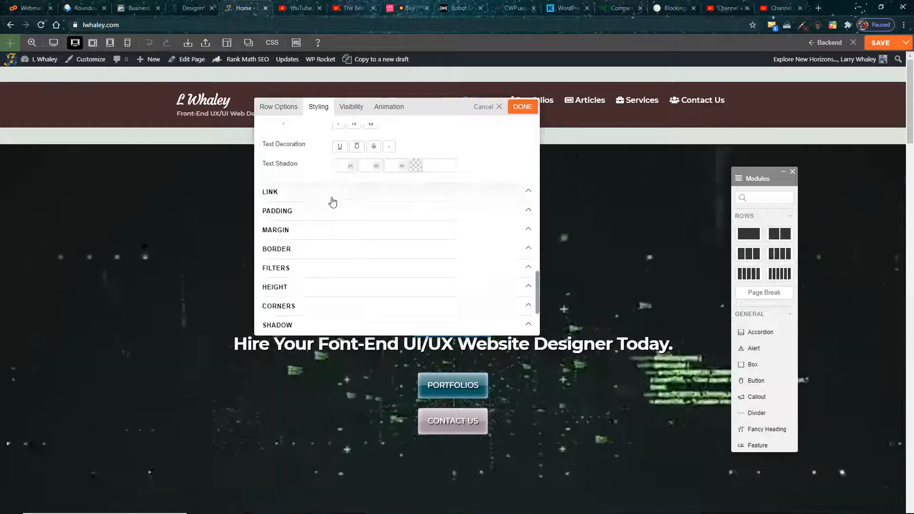
pyautogui.click(319, 279)
pyautogui.scroll(-5, 310, 257)
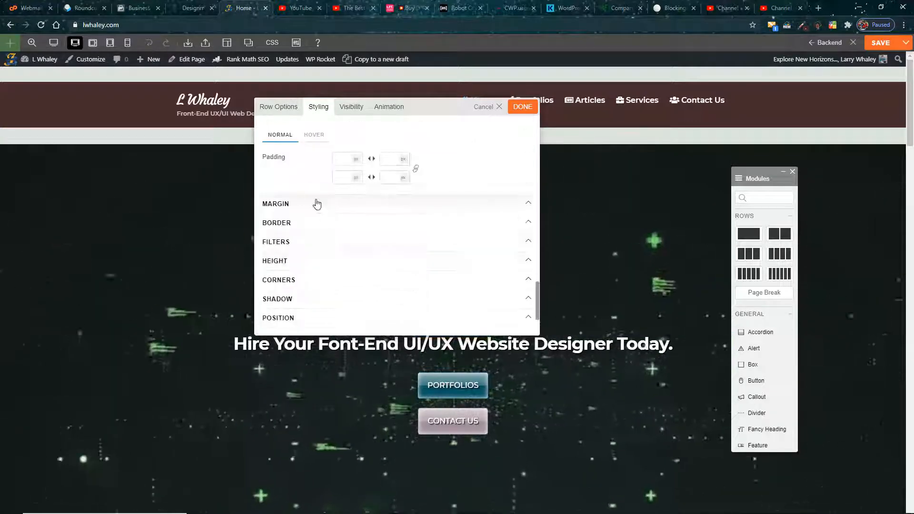
# Step: Clear the hero row's top margin, accept the styling, and save the page
pyautogui.click(316, 203)
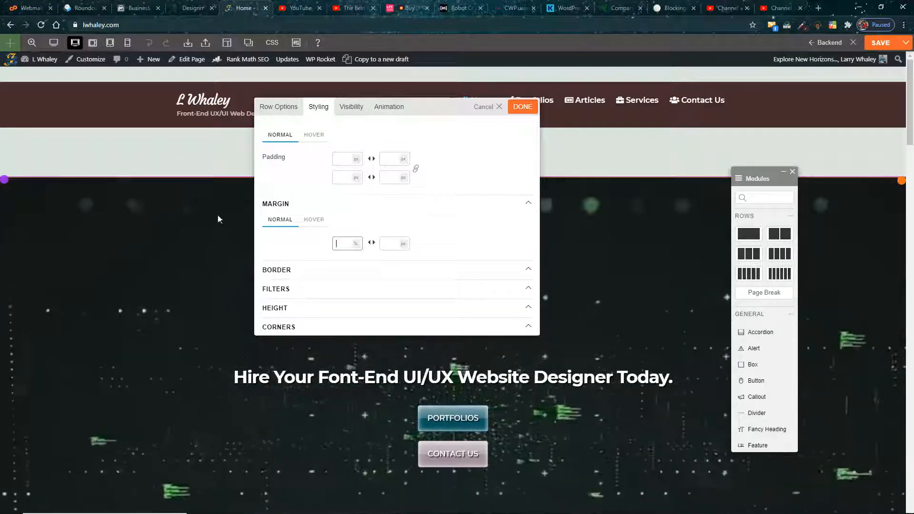
pyautogui.click(413, 270)
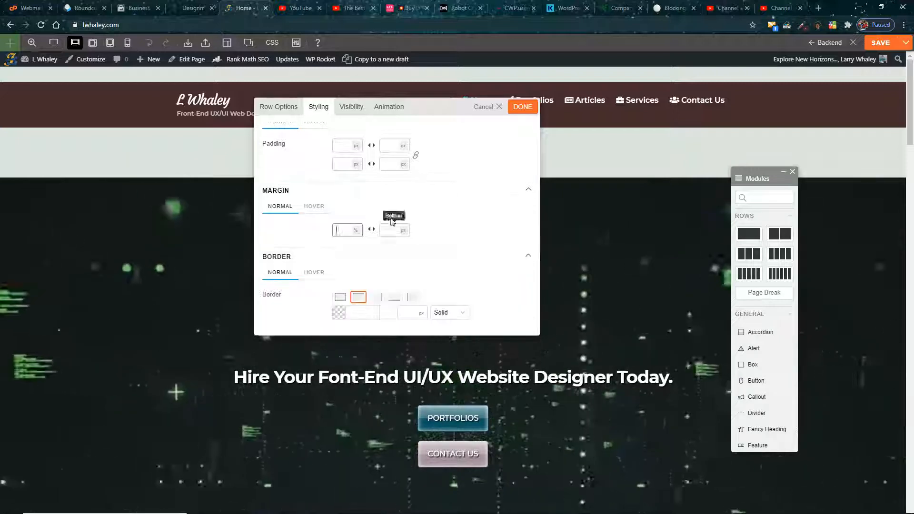
pyautogui.click(524, 109)
pyautogui.click(887, 43)
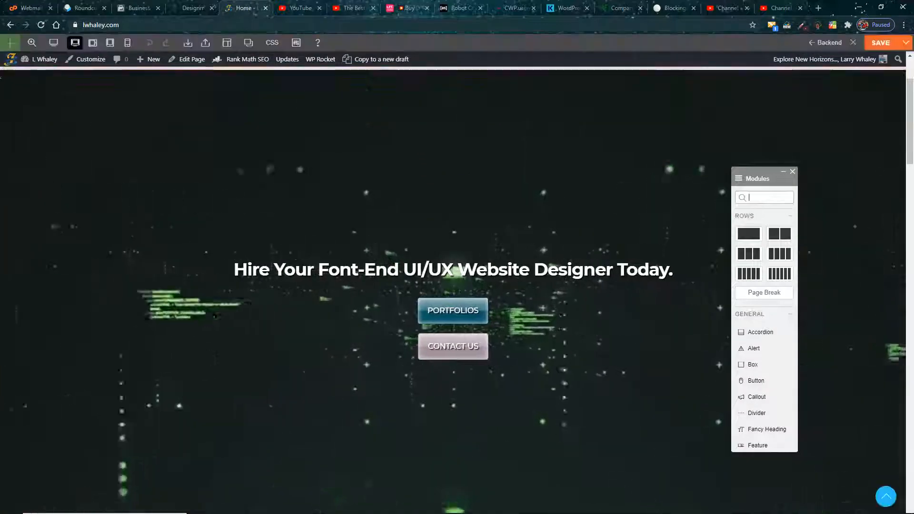
# Step: Set the hero row's top margin to -6%, accept the styling, and check the home page outside the builder
pyautogui.moveTo(10, 77)
pyautogui.click(40, 78)
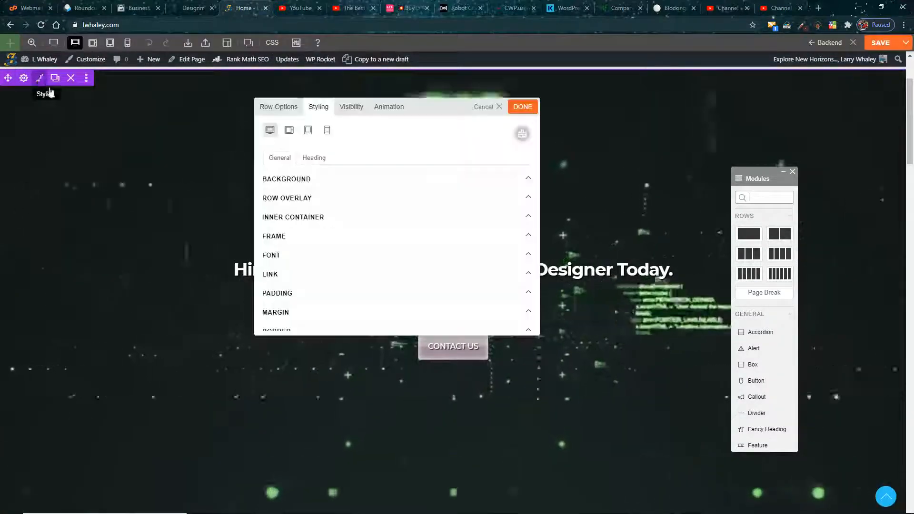
pyautogui.scroll(-1, 376, 229)
pyautogui.click(364, 221)
pyautogui.click(347, 257)
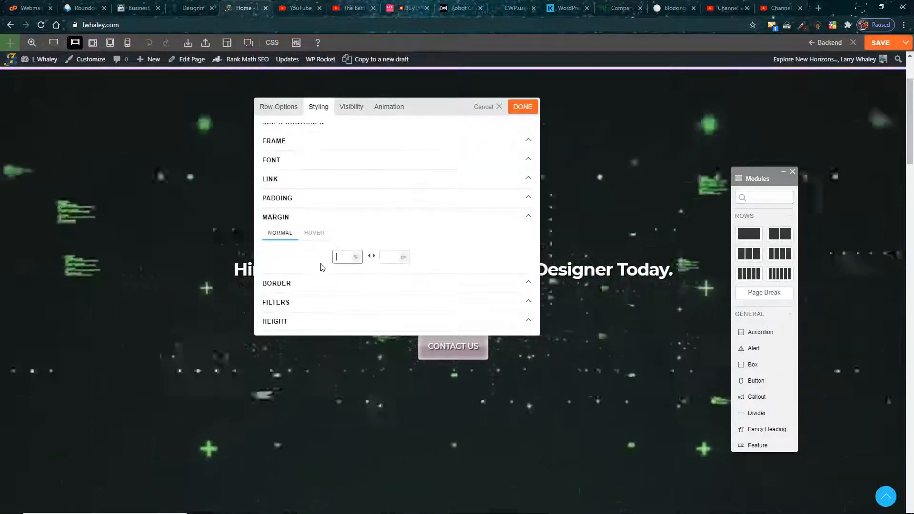
pyautogui.write('-6')
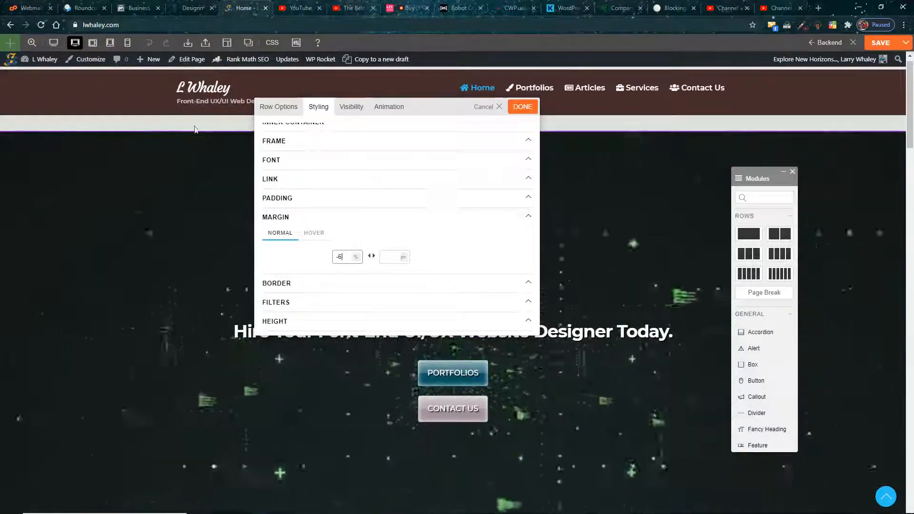
pyautogui.click(523, 107)
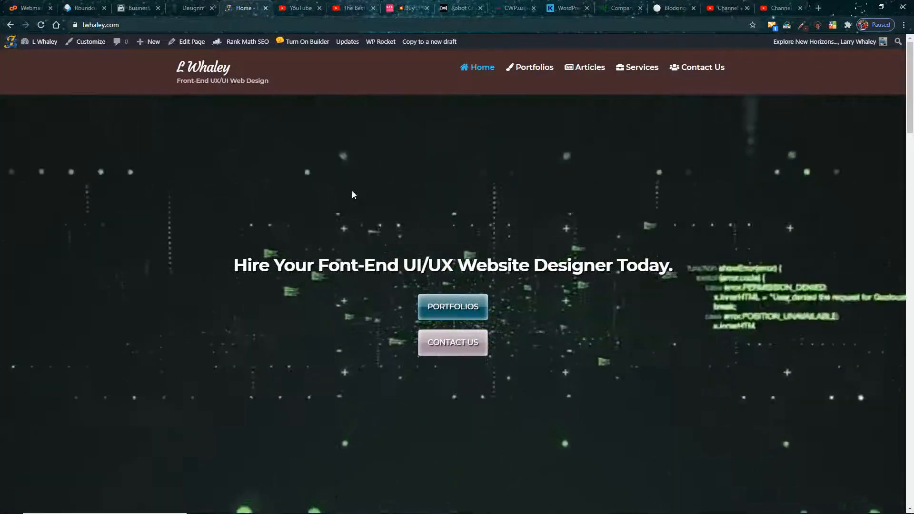
pyautogui.scroll(-5, 353, 195)
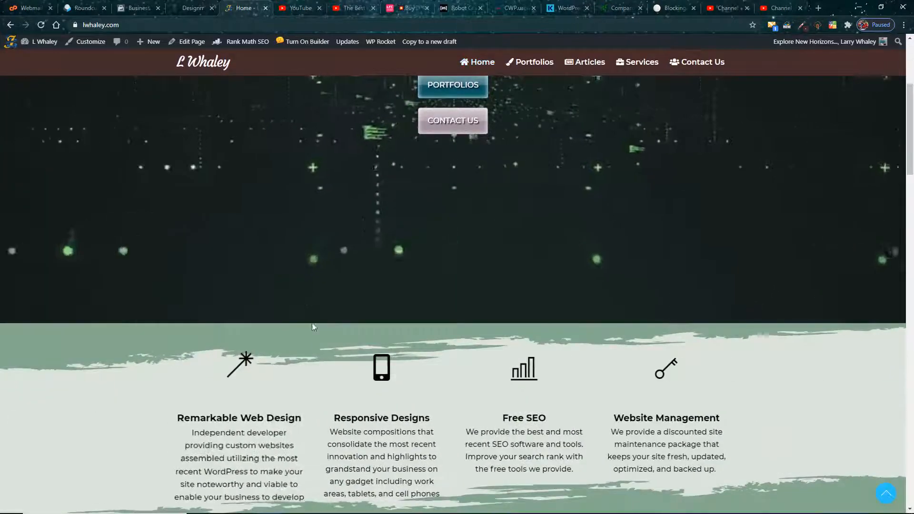
pyautogui.scroll(5, 406, 257)
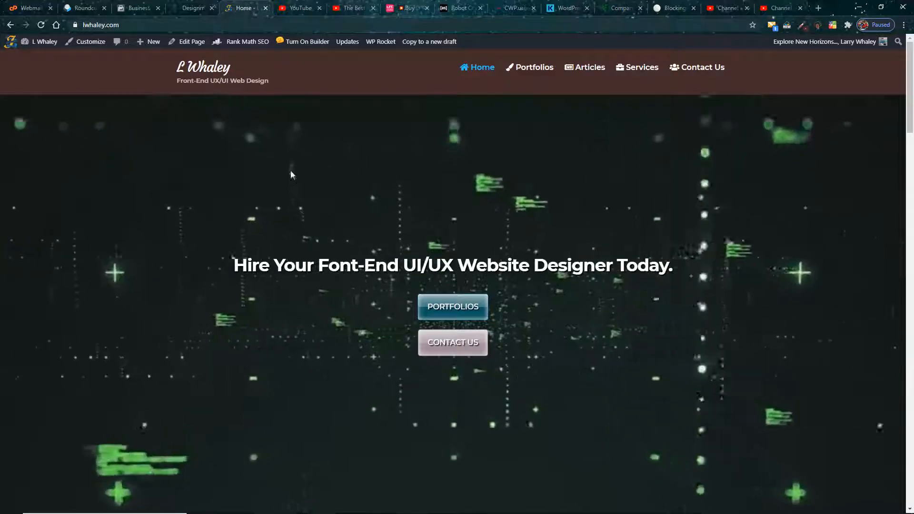
# Step: Turn on the page builder, open the hero heading's text module for editing, and move the floating panels clear of the heading
pyautogui.click(305, 41)
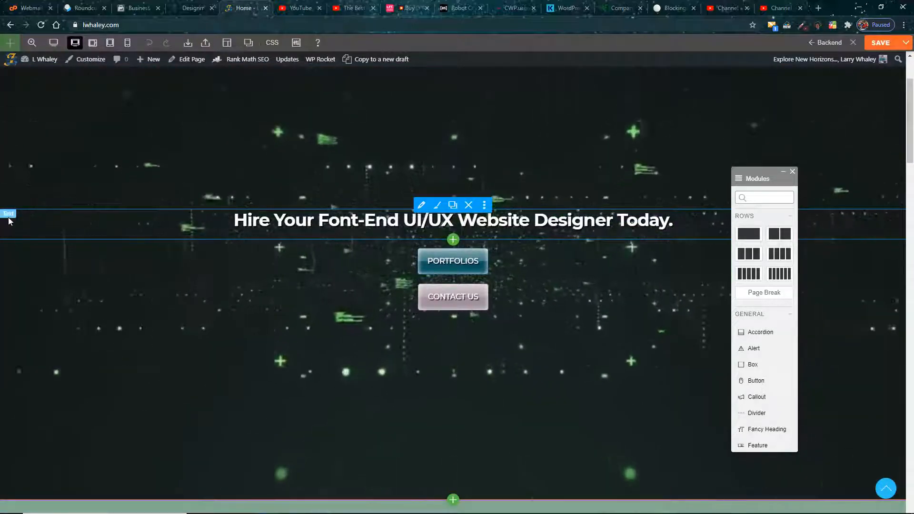
pyautogui.click(425, 208)
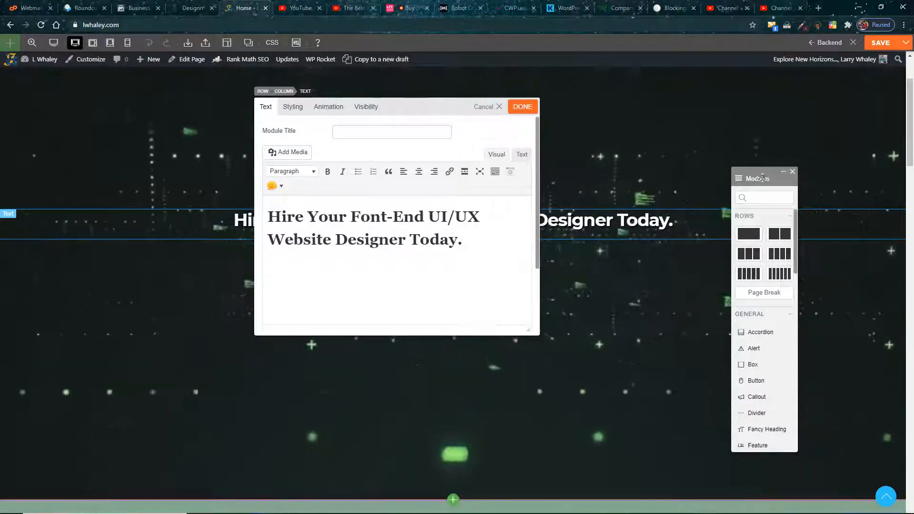
pyautogui.moveTo(763, 170); pyautogui.dragTo(4, 150)
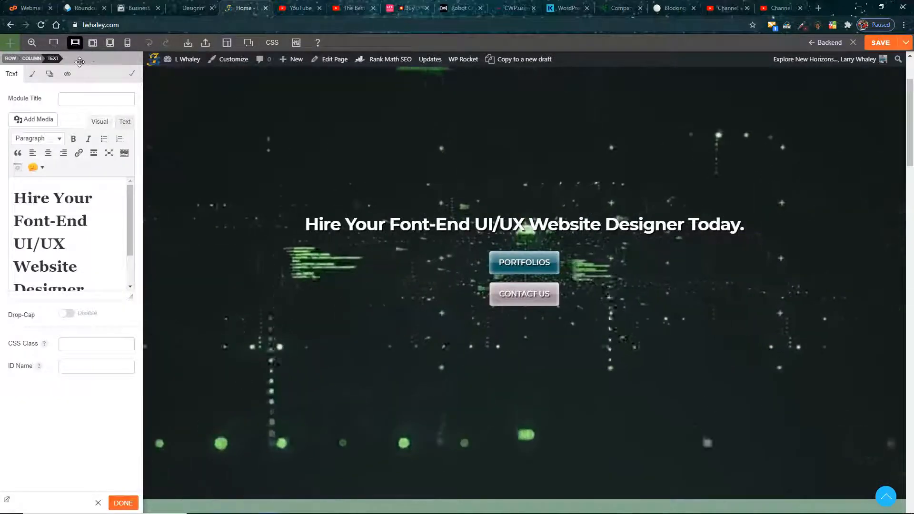
pyautogui.moveTo(87, 59); pyautogui.dragTo(341, 254)
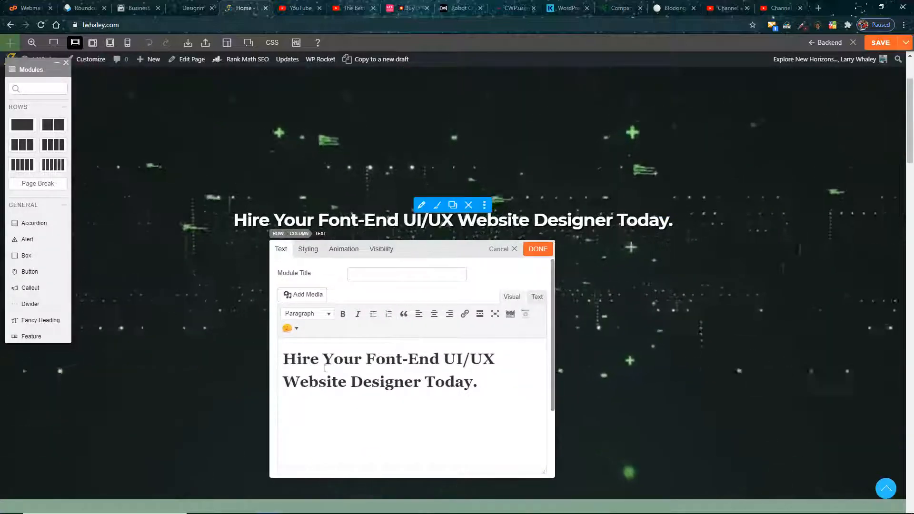
# Step: Review the heading module's text options and select the words "Hire Your Font-End" to check their paragraph format
pyautogui.scroll(-2, 483, 373)
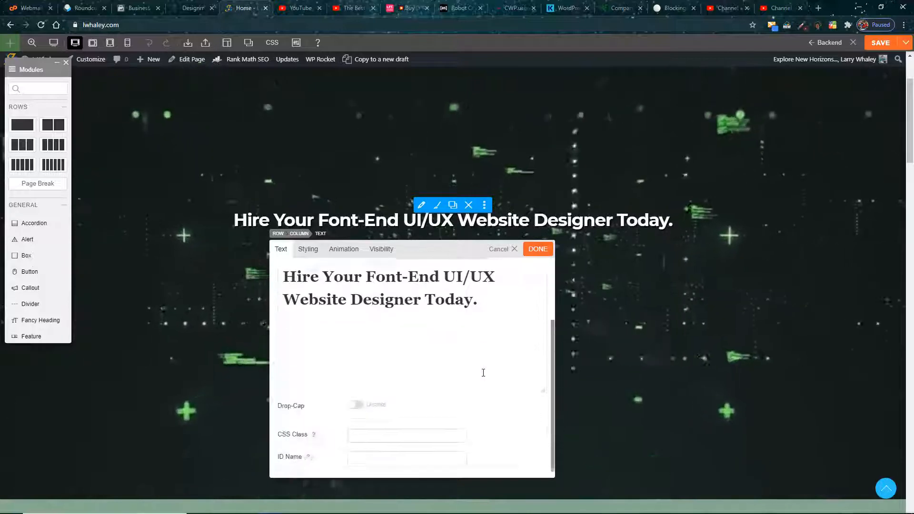
pyautogui.scroll(2, 483, 373)
pyautogui.click(284, 359)
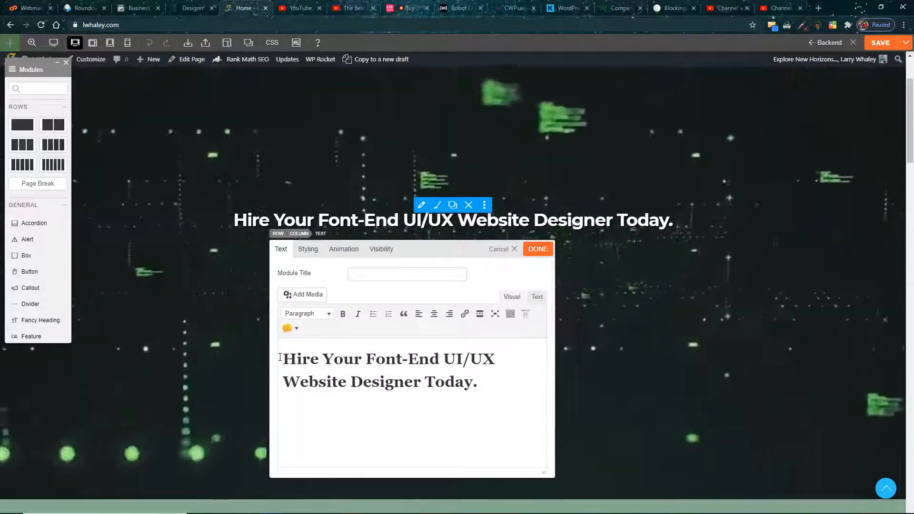
pyautogui.moveTo(450, 359); pyautogui.dragTo(444, 360)
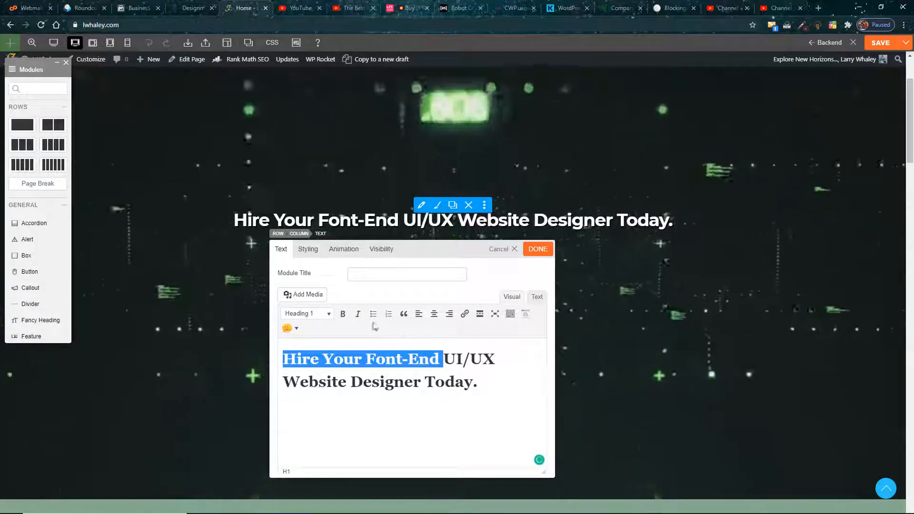
# Step: Examine the heading module's font styling, including color, size, alignment and text shadow
pyautogui.click(308, 249)
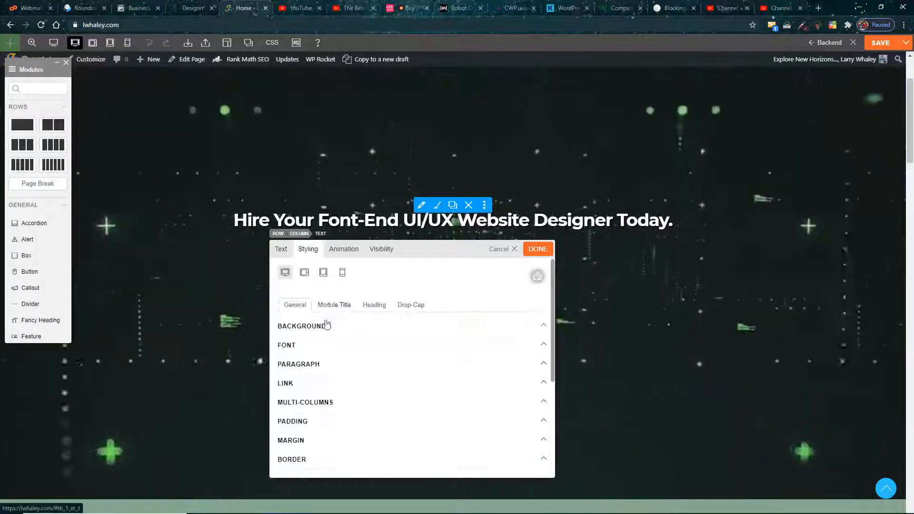
pyautogui.scroll(-3, 334, 353)
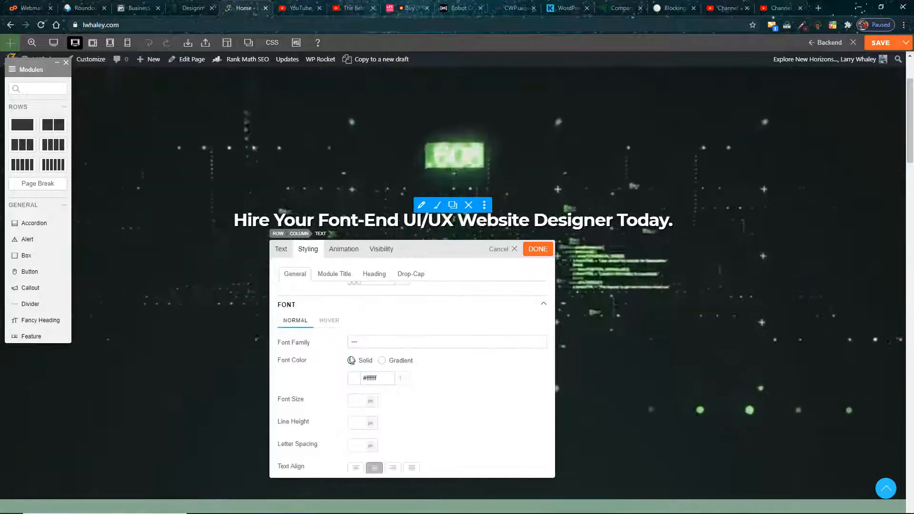
pyautogui.scroll(-2, 377, 333)
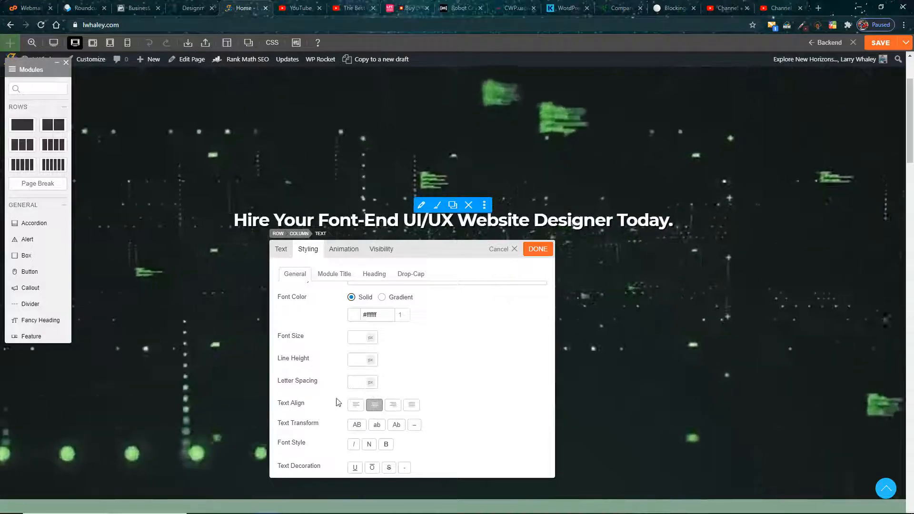
pyautogui.scroll(-3, 338, 403)
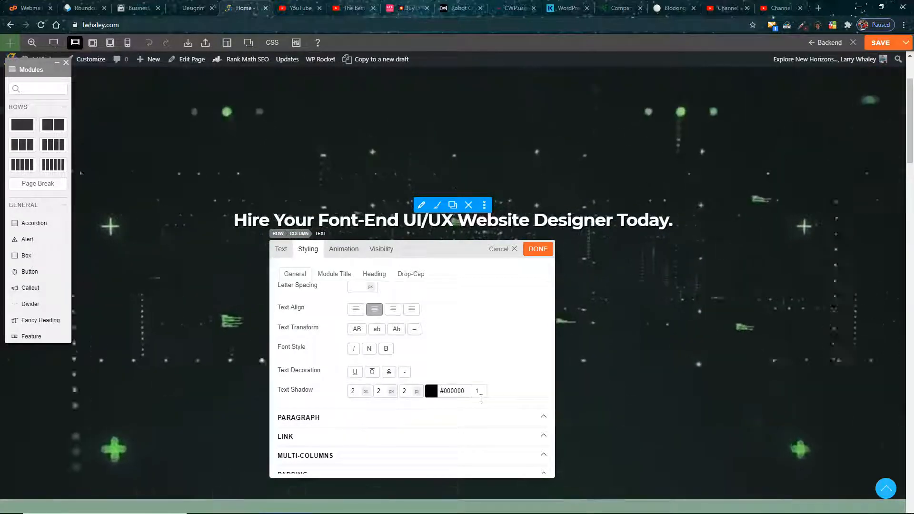
pyautogui.scroll(-6, 365, 347)
pyautogui.scroll(3, 373, 337)
pyautogui.scroll(-3, 373, 332)
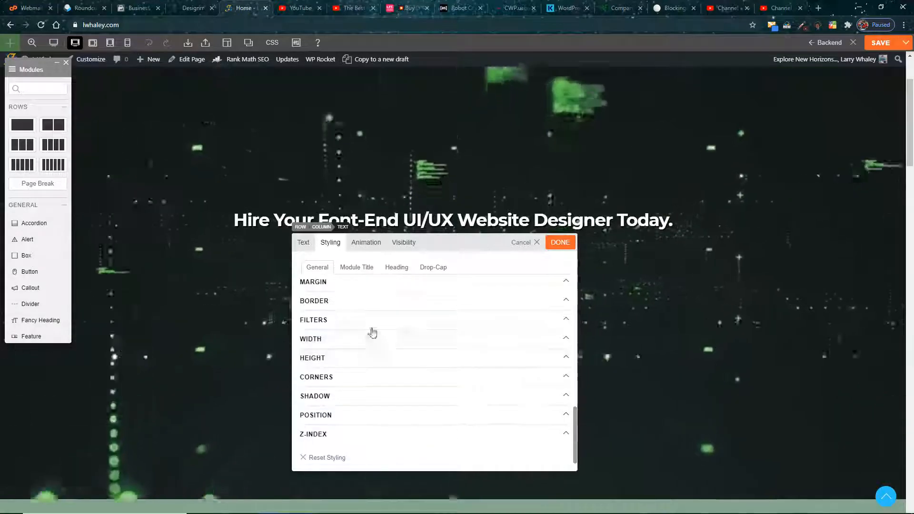
# Step: Review the heading module's margin, padding and height styling options, and close its settings
pyautogui.click(332, 283)
pyautogui.scroll(2, 348, 355)
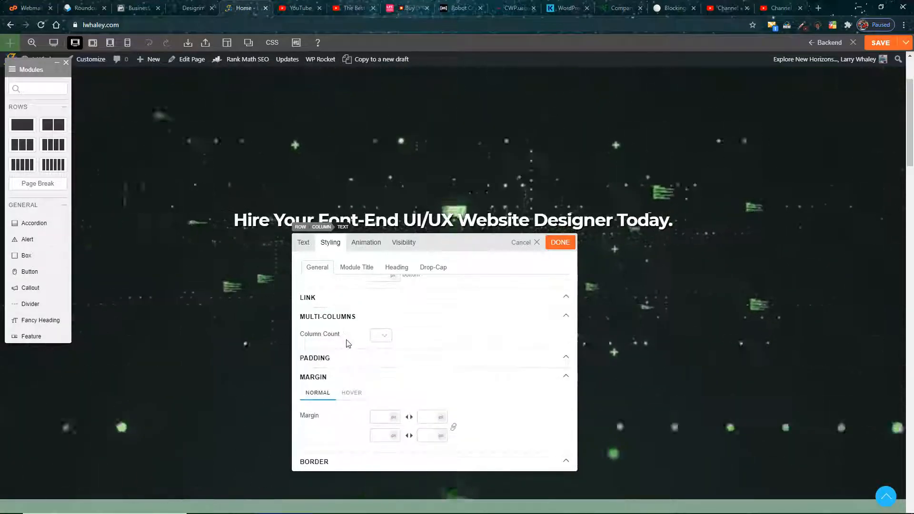
pyautogui.click(361, 359)
pyautogui.scroll(-2, 361, 371)
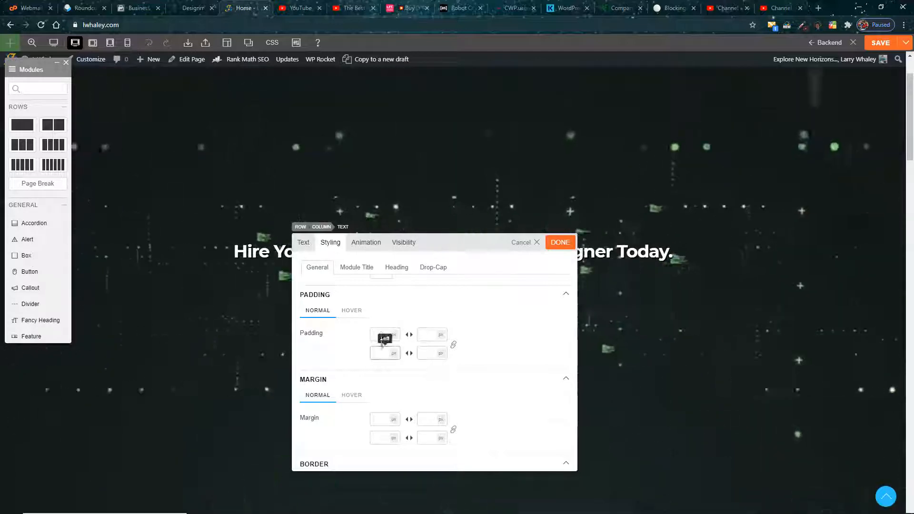
pyautogui.scroll(-3, 361, 345)
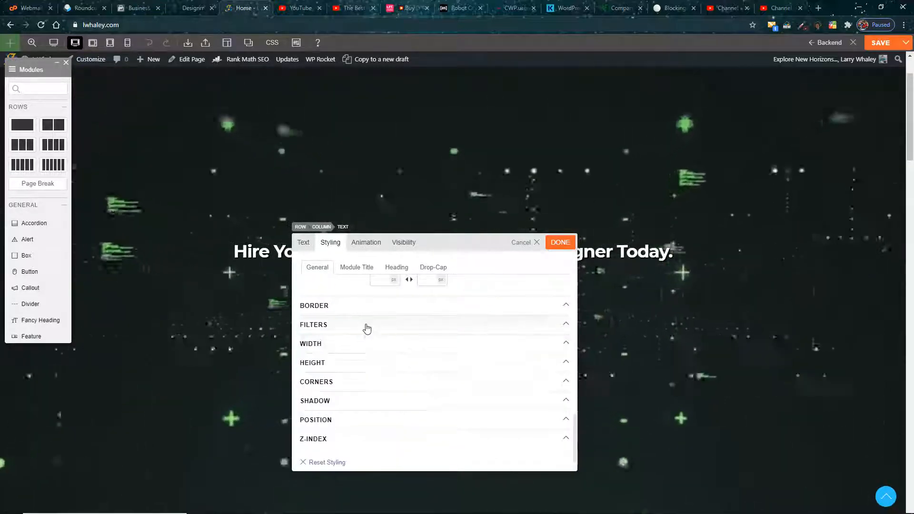
pyautogui.click(351, 363)
pyautogui.scroll(-2, 351, 381)
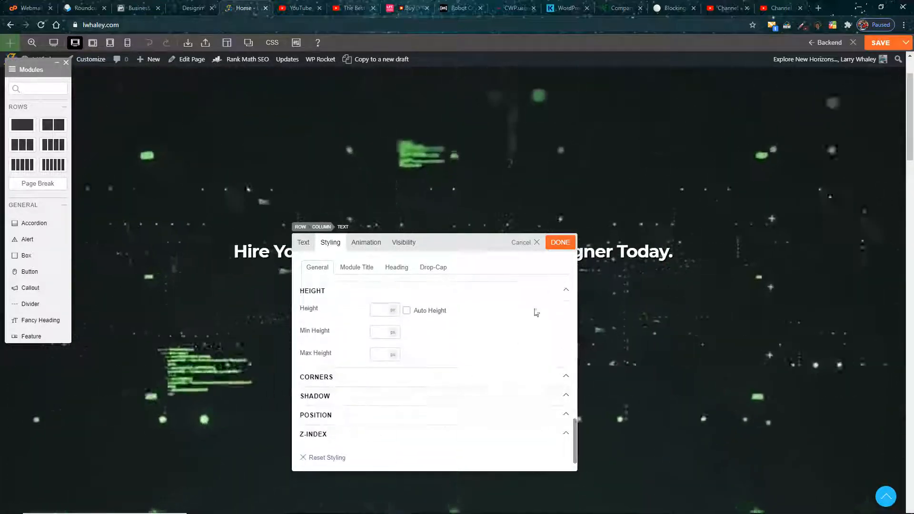
pyautogui.click(561, 243)
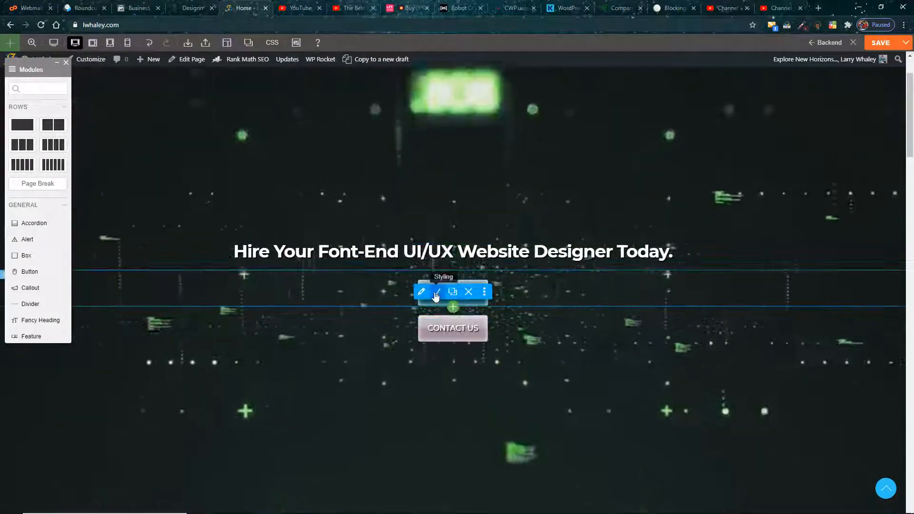
# Step: Open the PORTFOLIOS button's settings, review its link, color and appearance options, and move the settings clear of the button
pyautogui.click(425, 297)
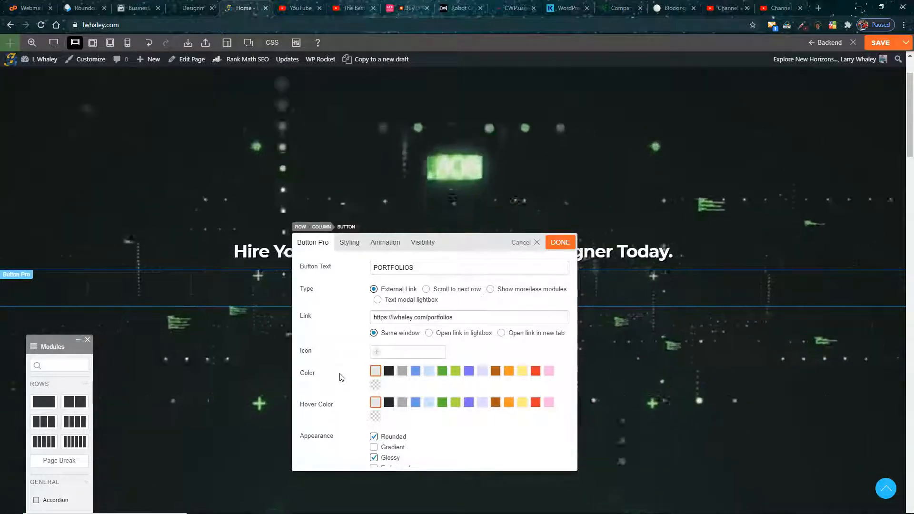
pyautogui.scroll(-2, 343, 377)
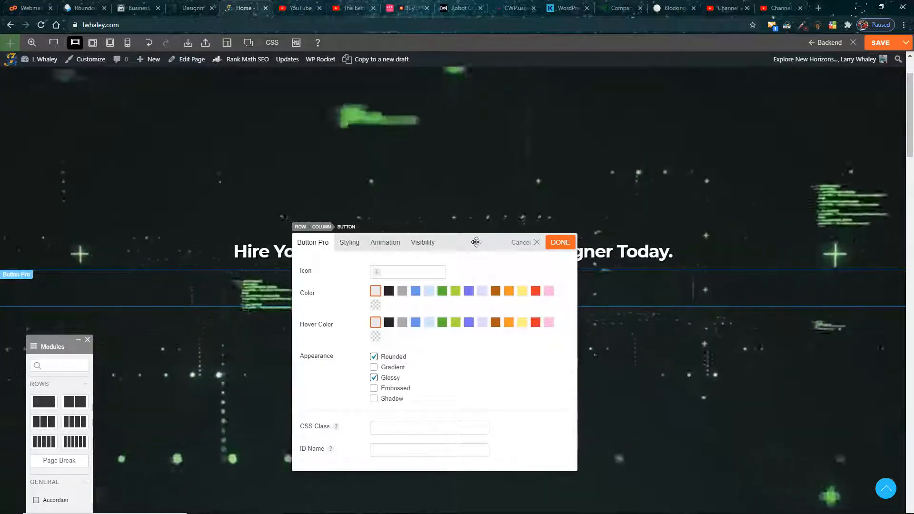
pyautogui.moveTo(477, 243); pyautogui.dragTo(720, 231)
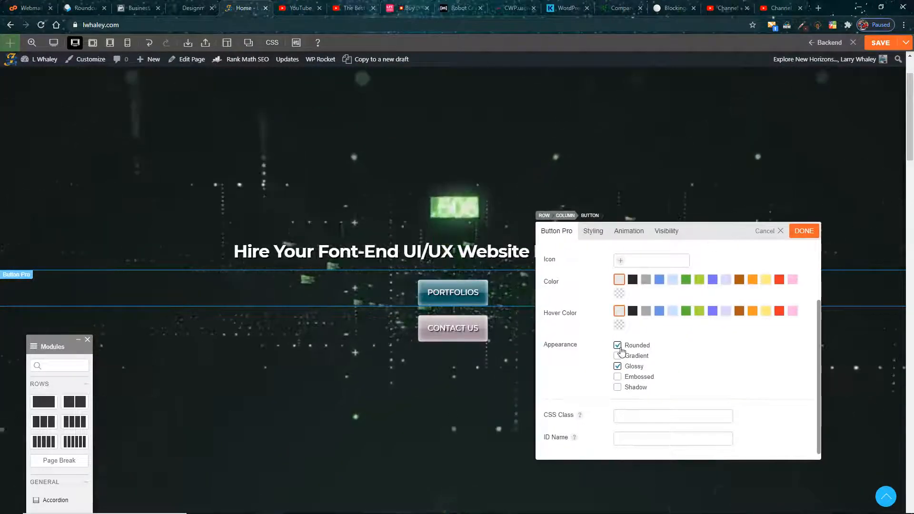
# Step: Try the Rounded, Glossy, Embossed, Shadow and Gradient appearance options on the PORTFOLIOS button, leaving only Rounded and Glossy enabled
pyautogui.click(619, 347)
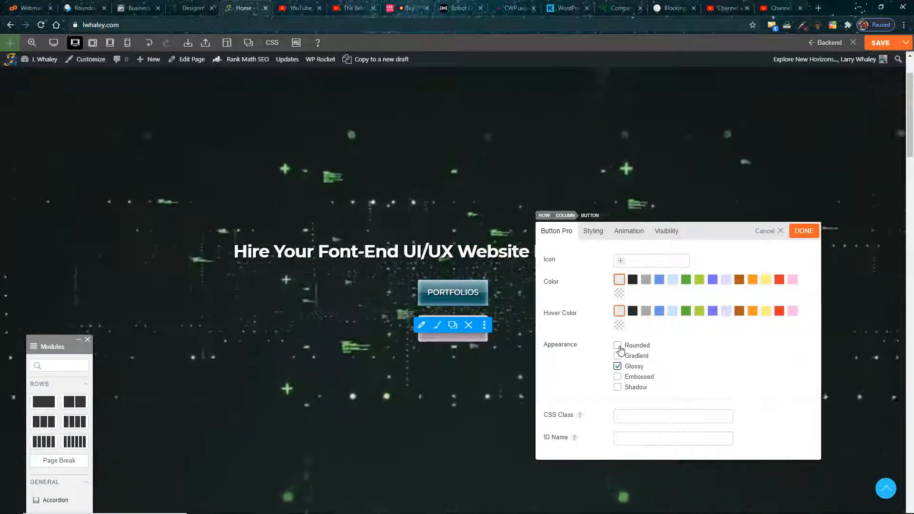
pyautogui.click(618, 366)
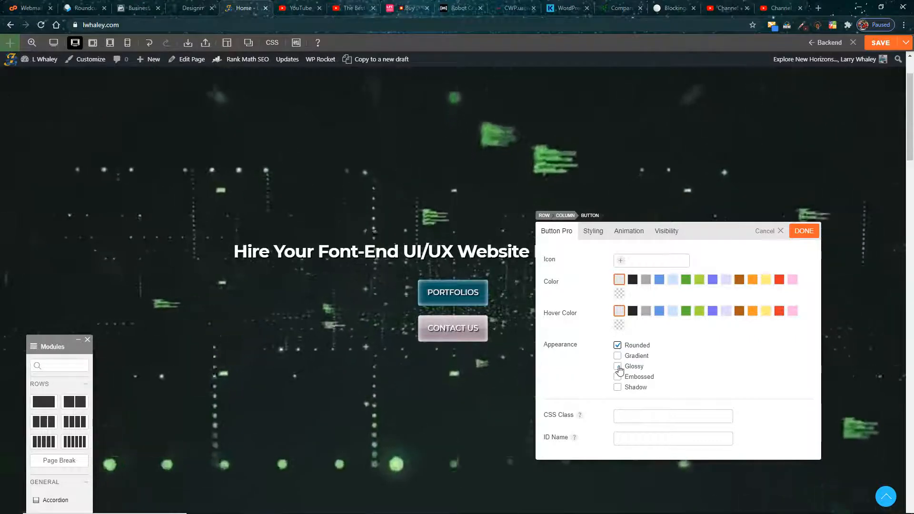
pyautogui.click(618, 366)
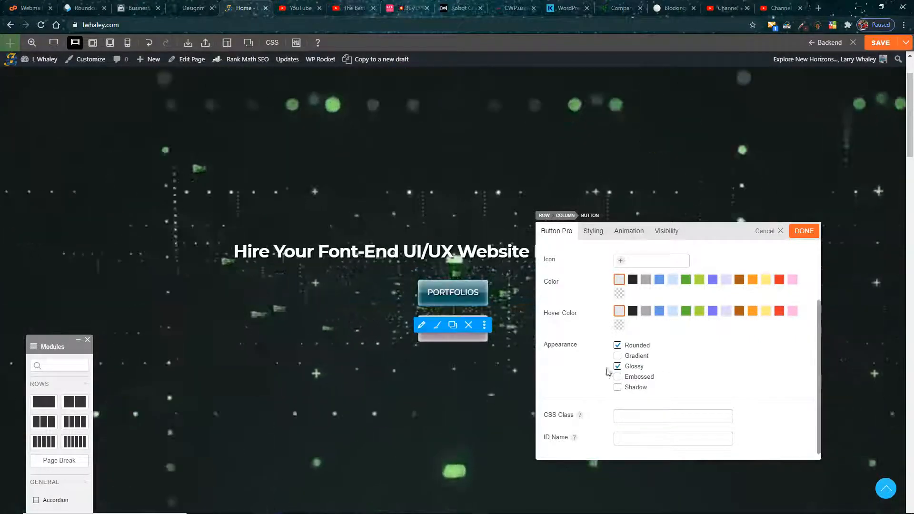
pyautogui.click(618, 367)
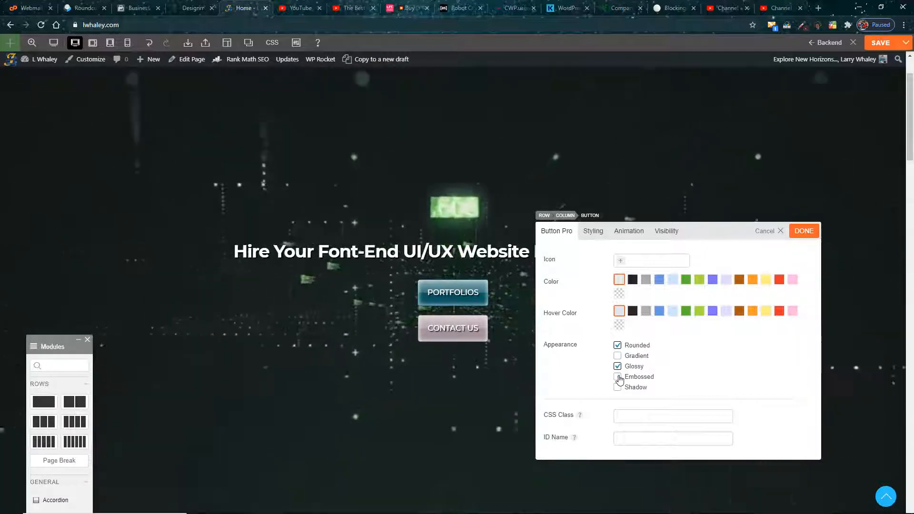
pyautogui.click(618, 377)
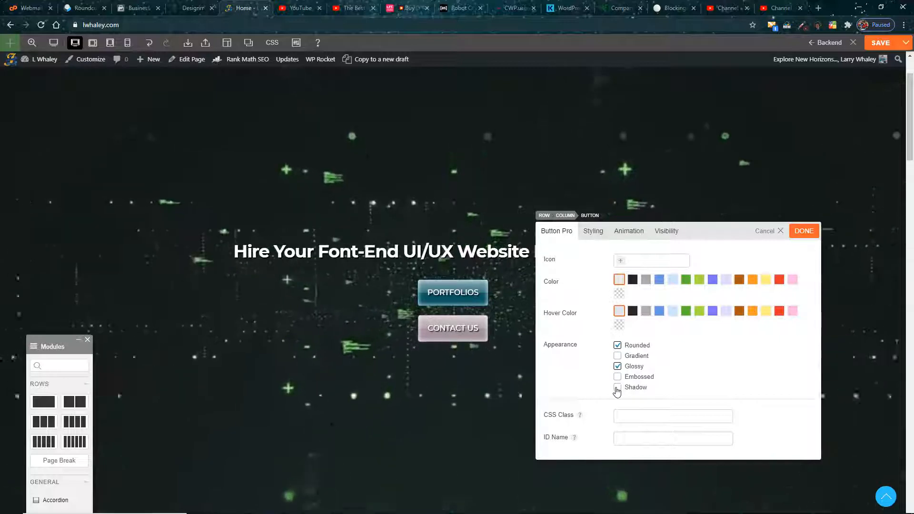
pyautogui.click(618, 388)
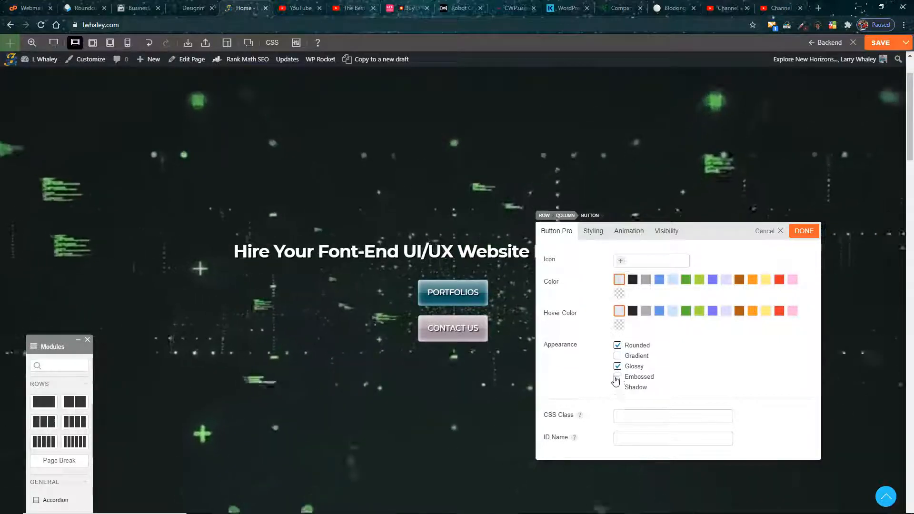
pyautogui.click(618, 357)
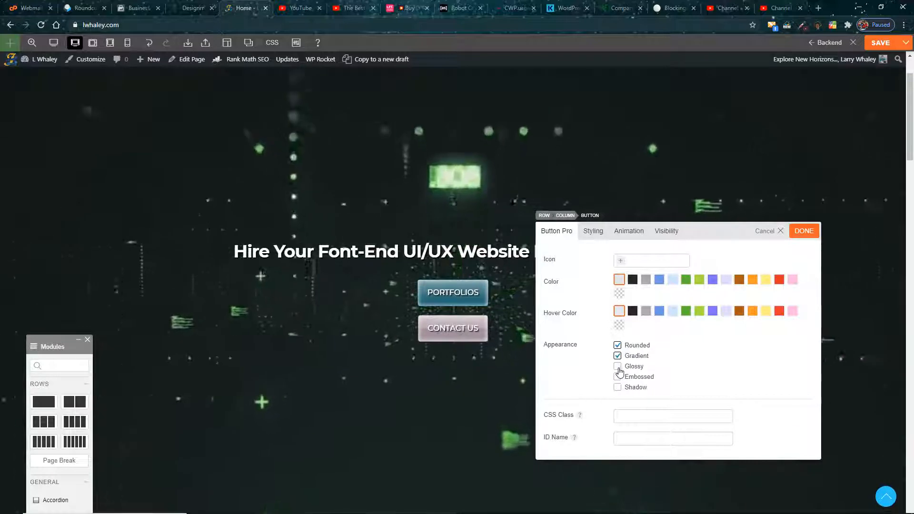
pyautogui.click(619, 357)
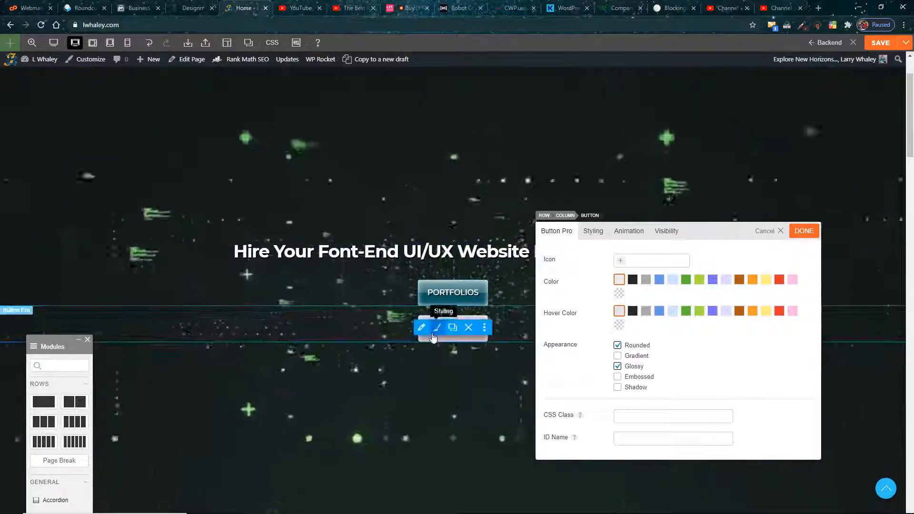
# Step: Review the CONTACT US button's link and appearance settings, and bring up its styling options beside the button
pyautogui.click(401, 329)
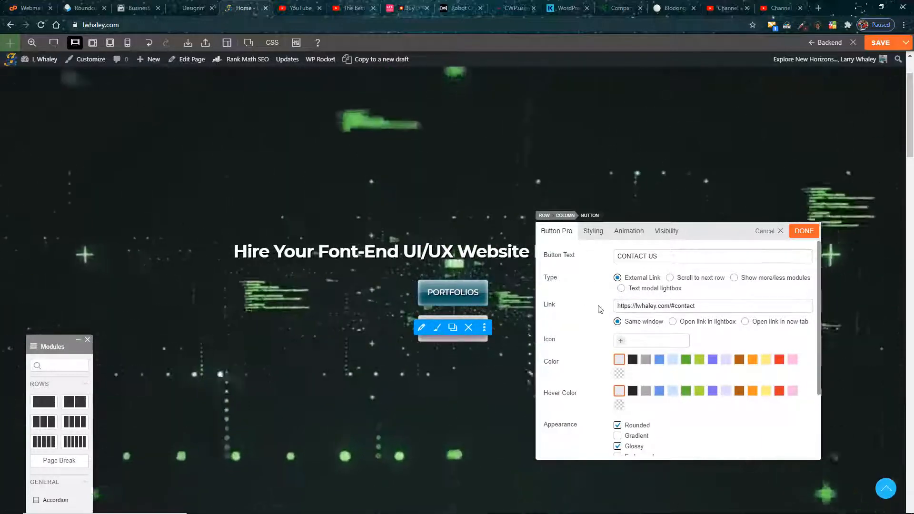
pyautogui.scroll(-3, 598, 322)
pyautogui.scroll(2, 647, 384)
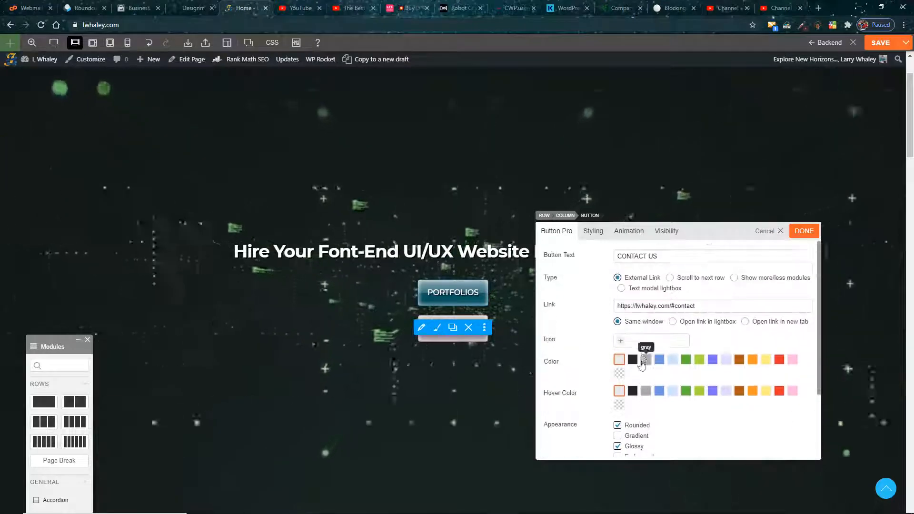
pyautogui.click(593, 231)
pyautogui.moveTo(742, 232); pyautogui.dragTo(699, 179)
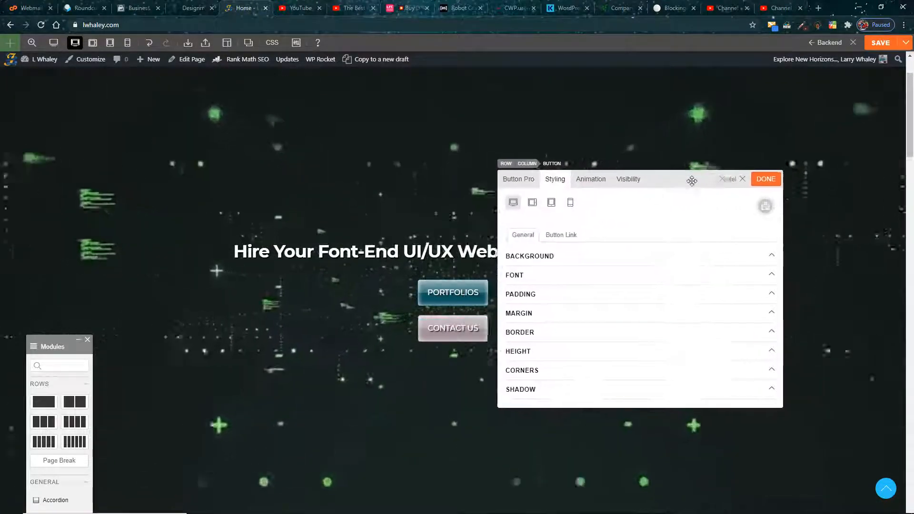
# Step: Compare the CONTACT US button's normal and hover background colors
pyautogui.click(571, 259)
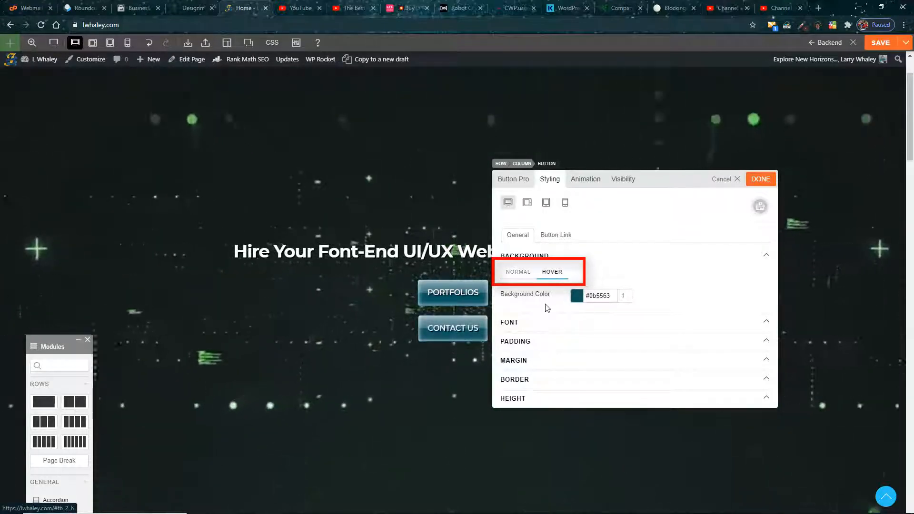
pyautogui.click(520, 274)
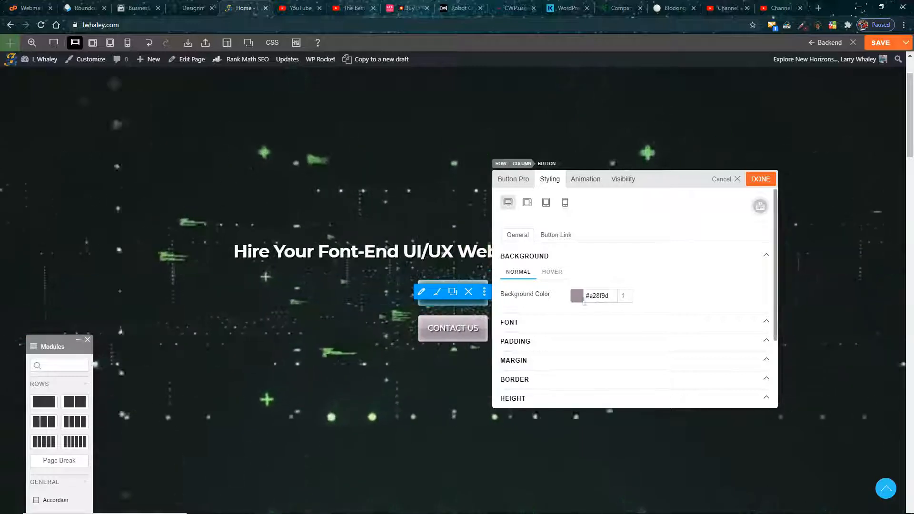
pyautogui.click(553, 272)
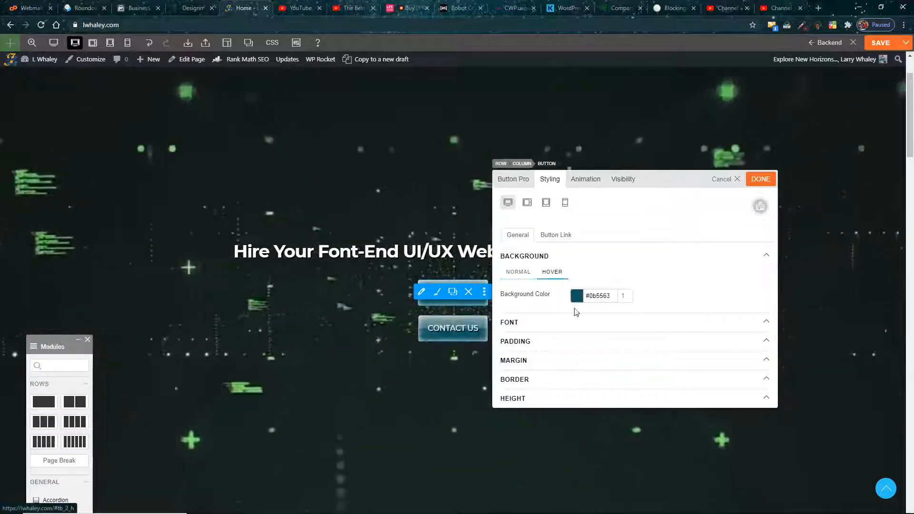
pyautogui.click(526, 279)
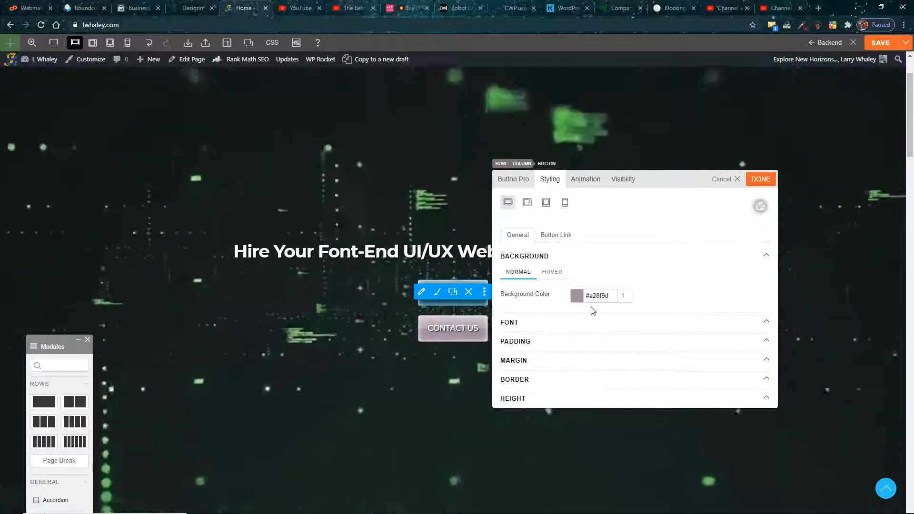
# Step: Review the CONTACT US button's font and text shadow settings, comparing the normal and hover states alongside the background color
pyautogui.click(557, 322)
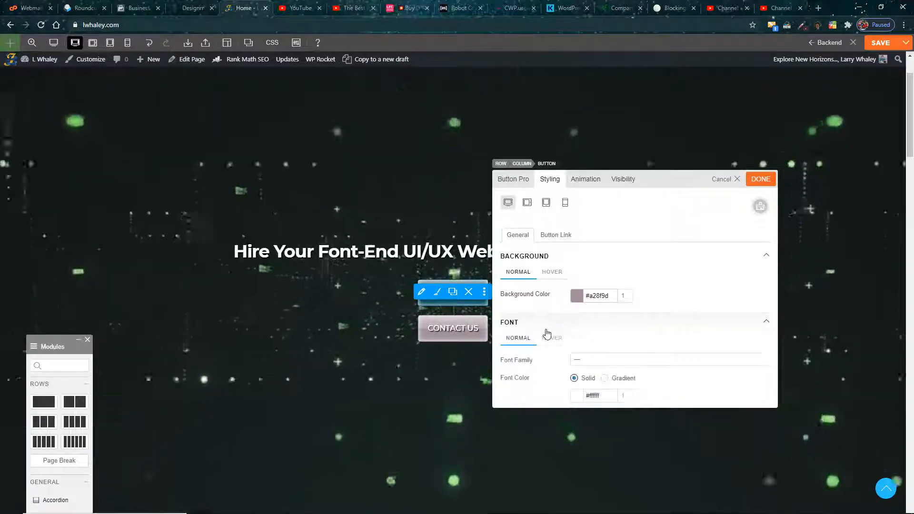
pyautogui.scroll(-2, 553, 328)
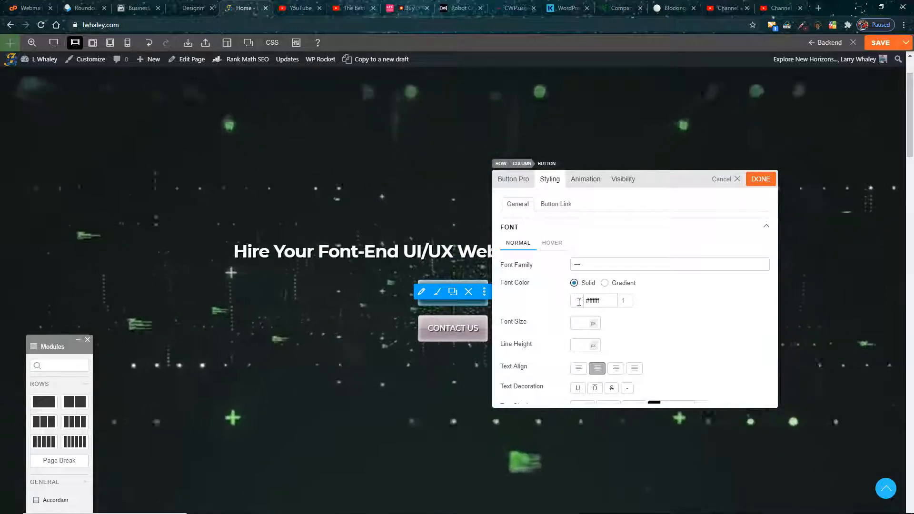
pyautogui.click(557, 244)
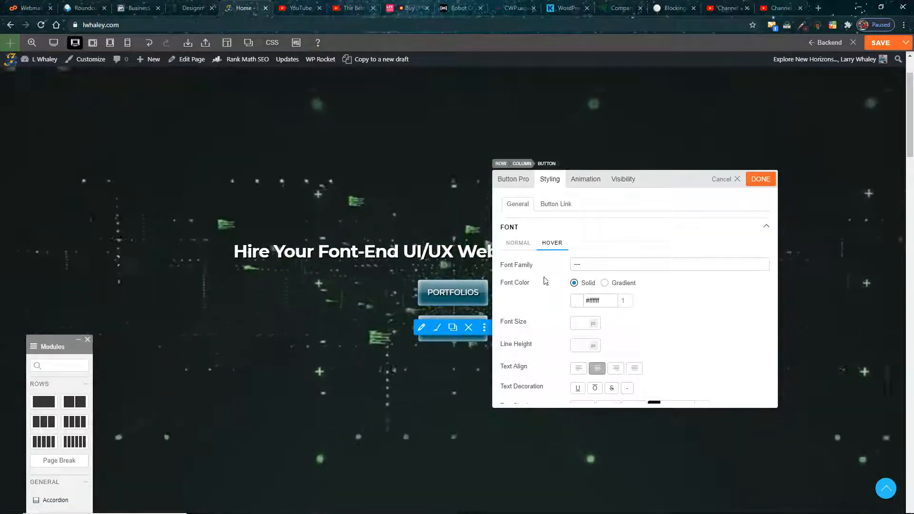
pyautogui.scroll(2, 546, 281)
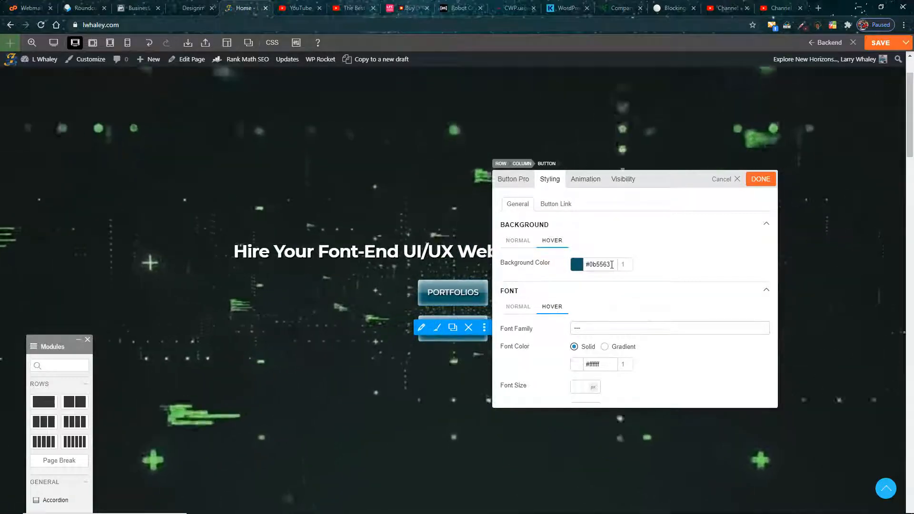
pyautogui.click(542, 289)
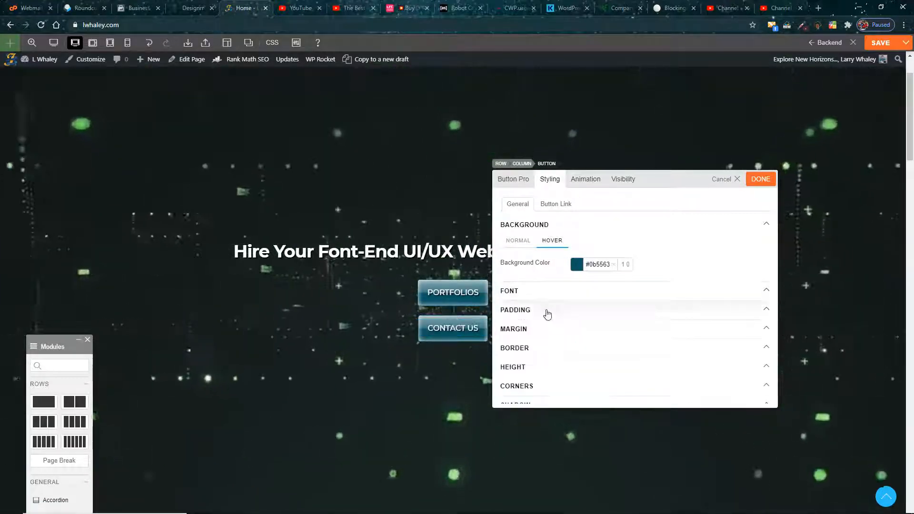
pyautogui.click(547, 292)
pyautogui.scroll(-2, 558, 343)
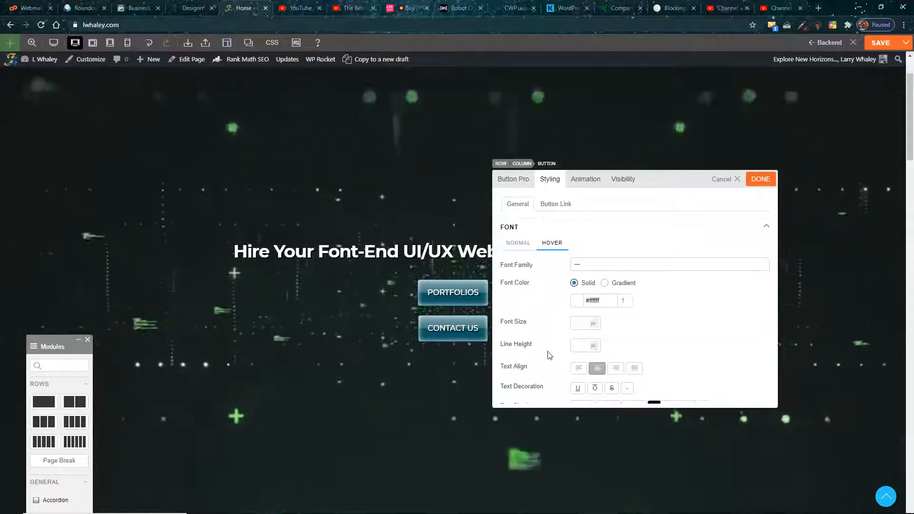
pyautogui.scroll(-3, 553, 357)
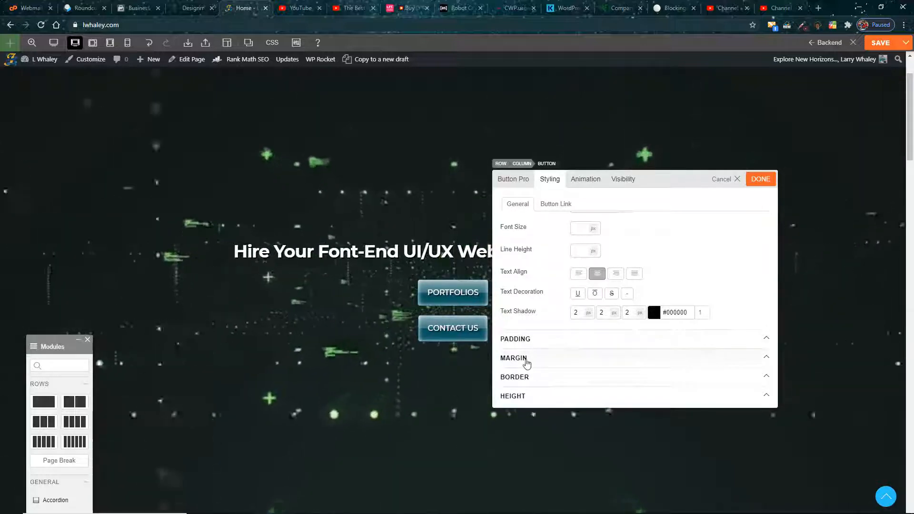
pyautogui.scroll(6, 547, 277)
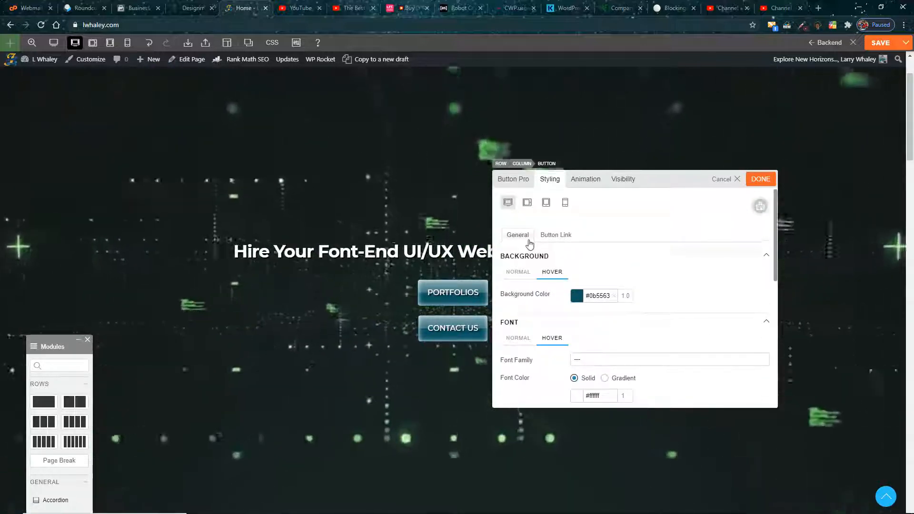
pyautogui.click(519, 274)
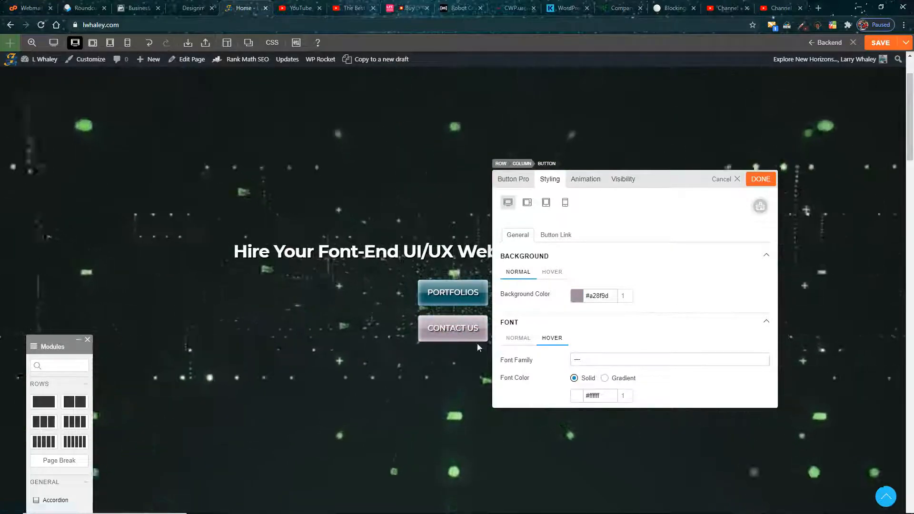
# Step: Examine the padding and margin settings for the CONTACT US button's normal state against its spacing on the page
pyautogui.scroll(-4, 571, 360)
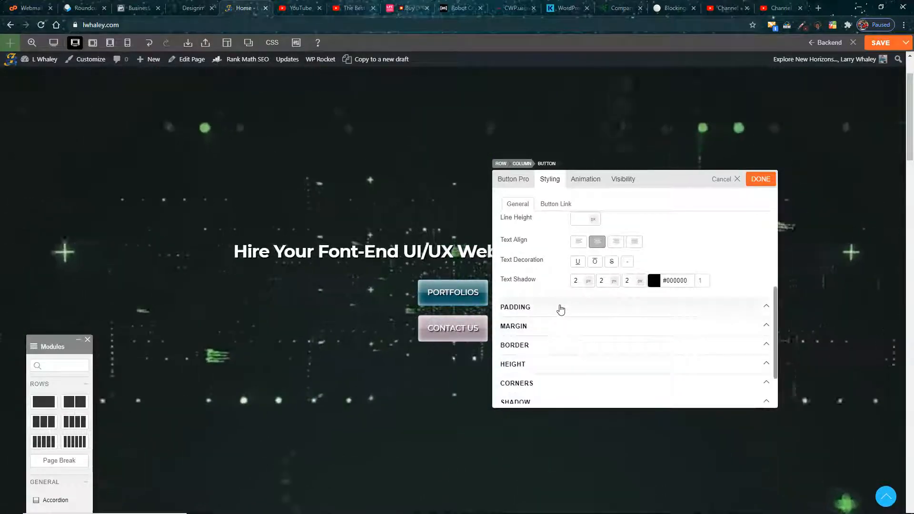
pyautogui.scroll(-2, 563, 310)
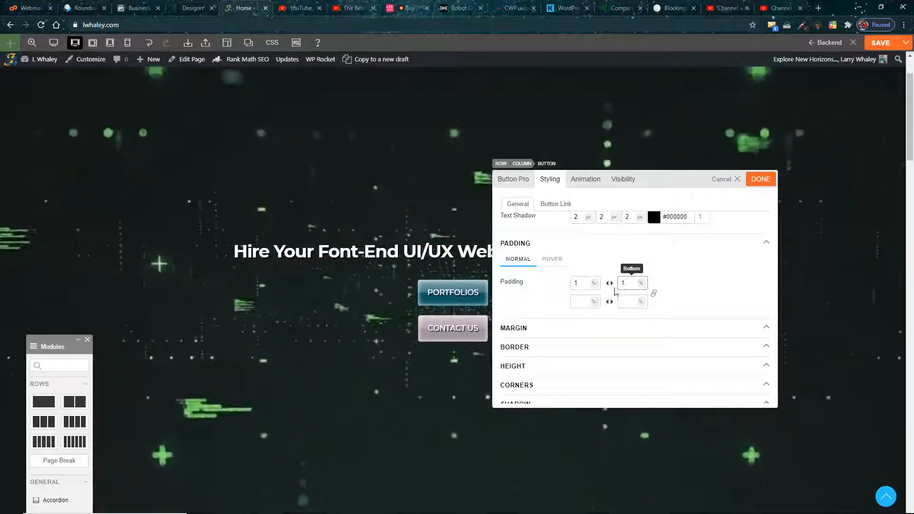
pyautogui.moveTo(452, 336)
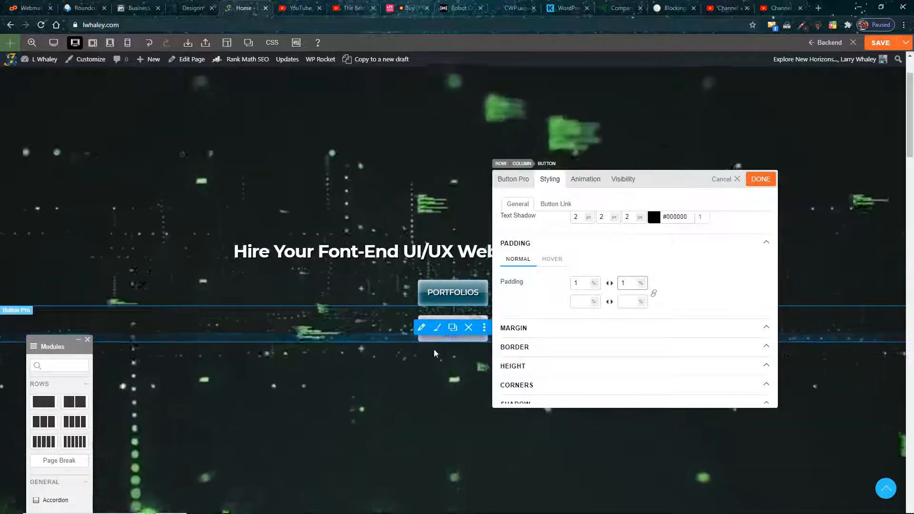
pyautogui.moveTo(446, 302)
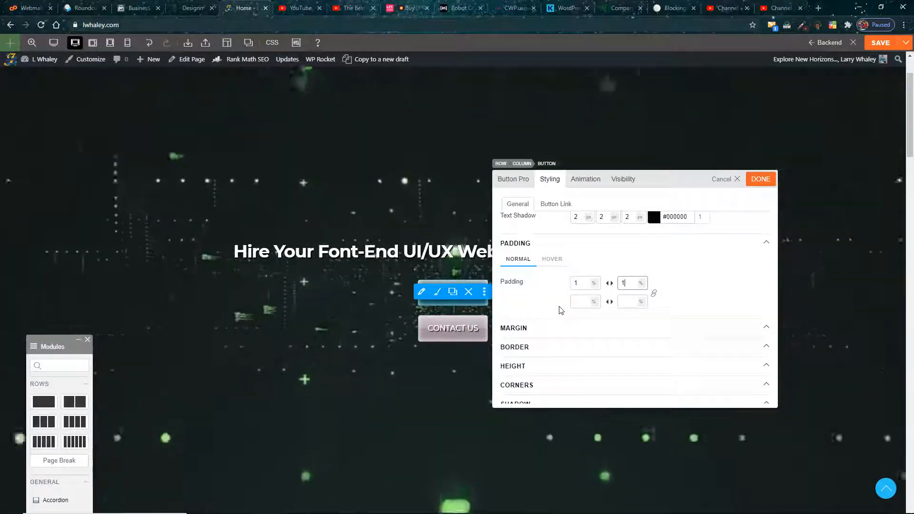
pyautogui.scroll(-1, 560, 308)
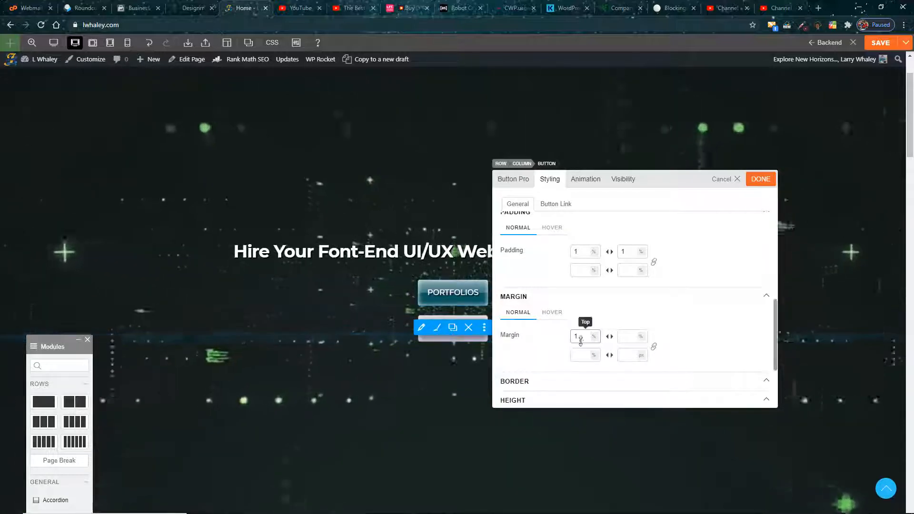
pyautogui.moveTo(580, 337); pyautogui.dragTo(562, 342)
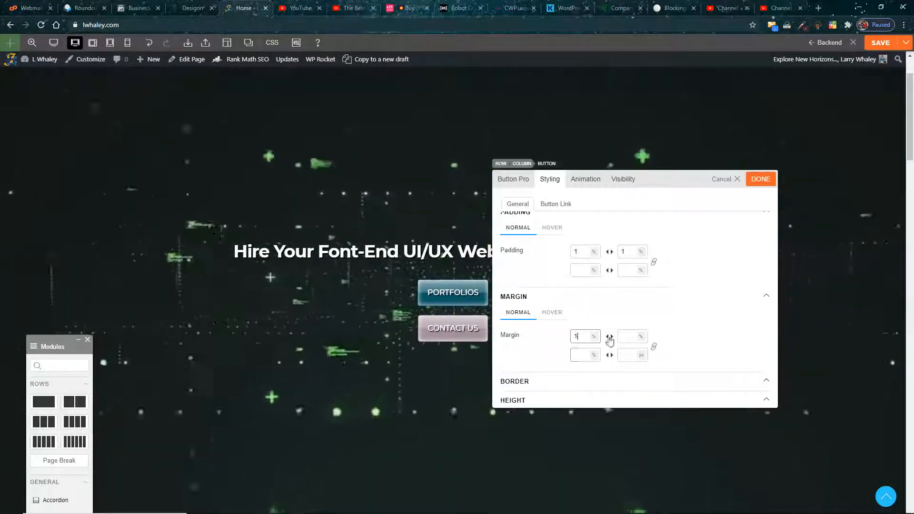
pyautogui.scroll(-3, 553, 347)
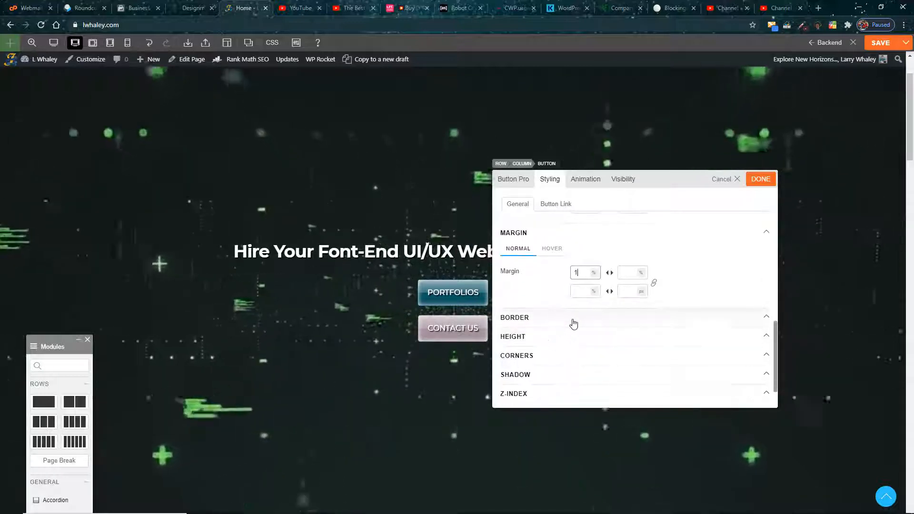
# Step: Look through the CONTACT US button's border, height and corner settings, and its separate Button Link styling options
pyautogui.click(573, 320)
pyautogui.scroll(-2, 567, 325)
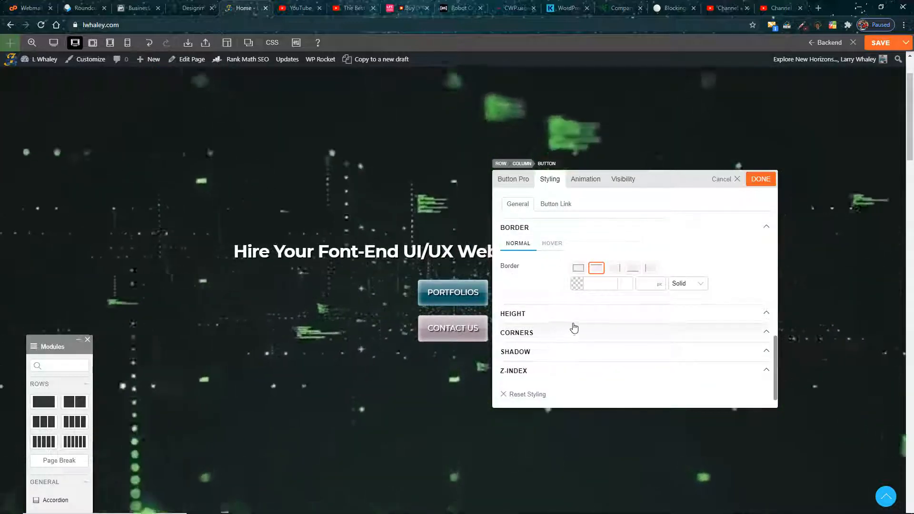
pyautogui.click(570, 322)
pyautogui.scroll(-2, 547, 348)
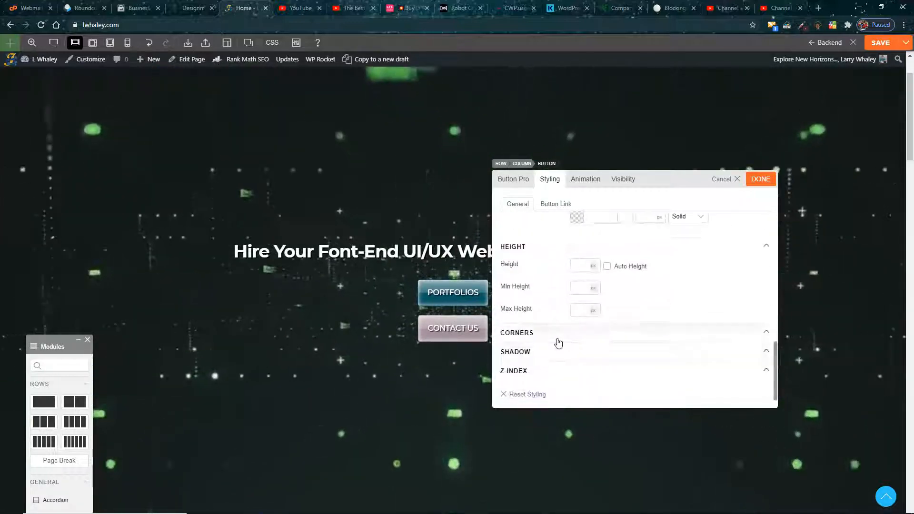
pyautogui.click(557, 342)
pyautogui.scroll(-2, 559, 355)
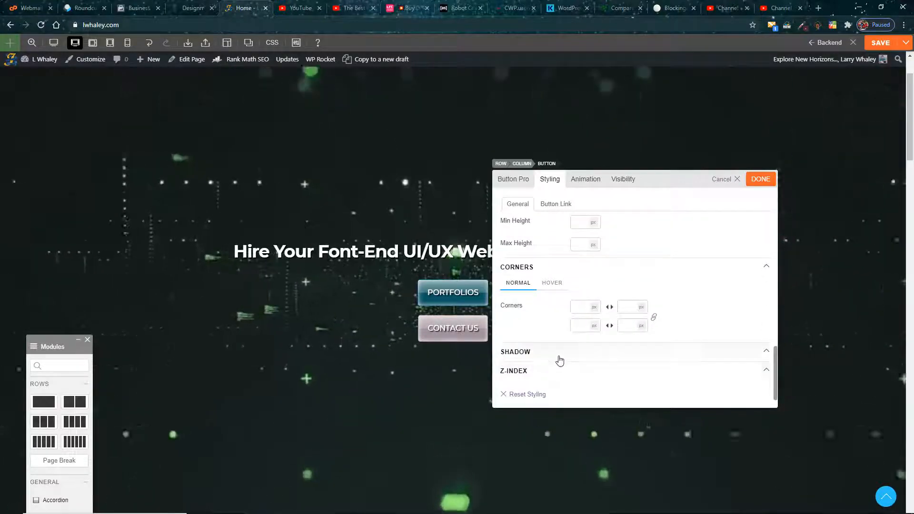
pyautogui.click(560, 204)
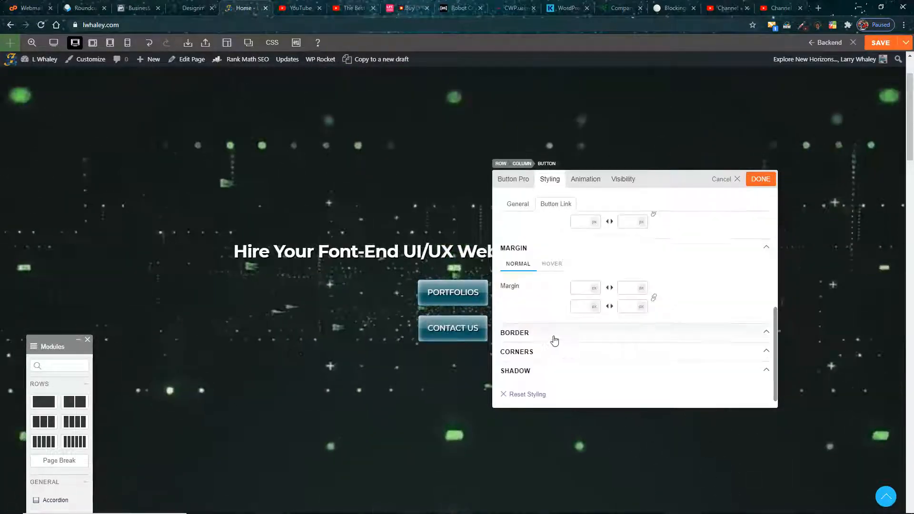
pyautogui.click(553, 336)
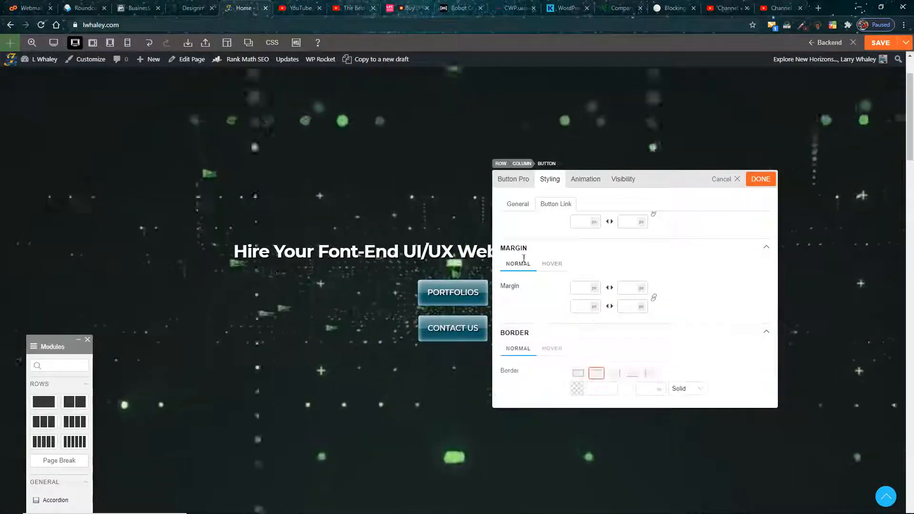
# Step: Try the bounce and rubberBand entrance animations on the CONTACT US button, and clear the entrance animation again
pyautogui.click(589, 185)
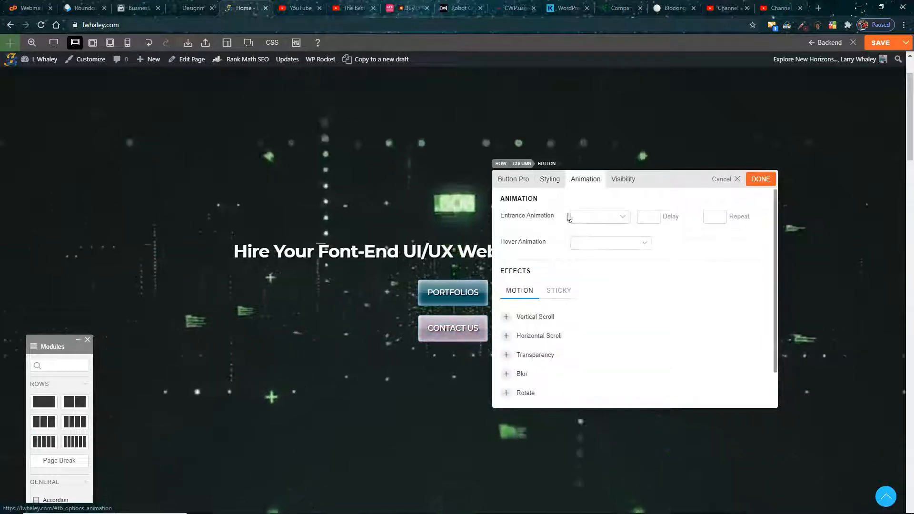
pyautogui.click(626, 219)
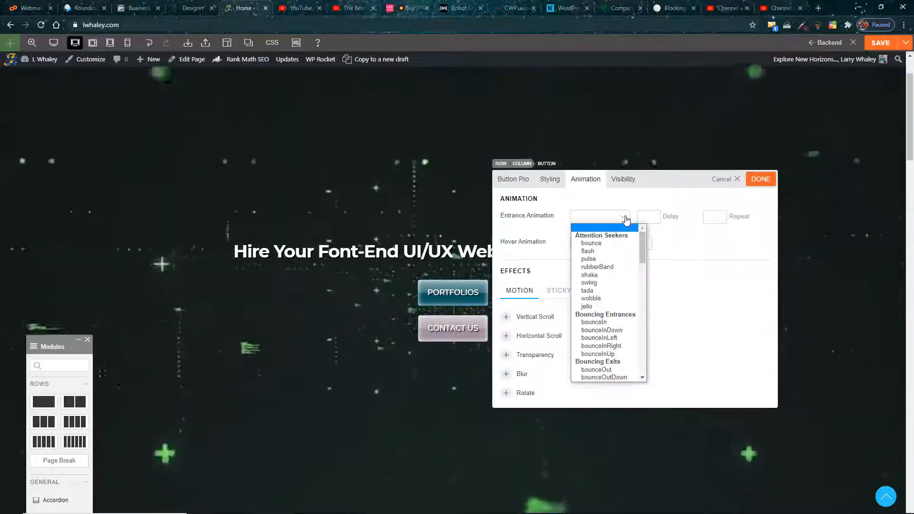
pyautogui.click(591, 243)
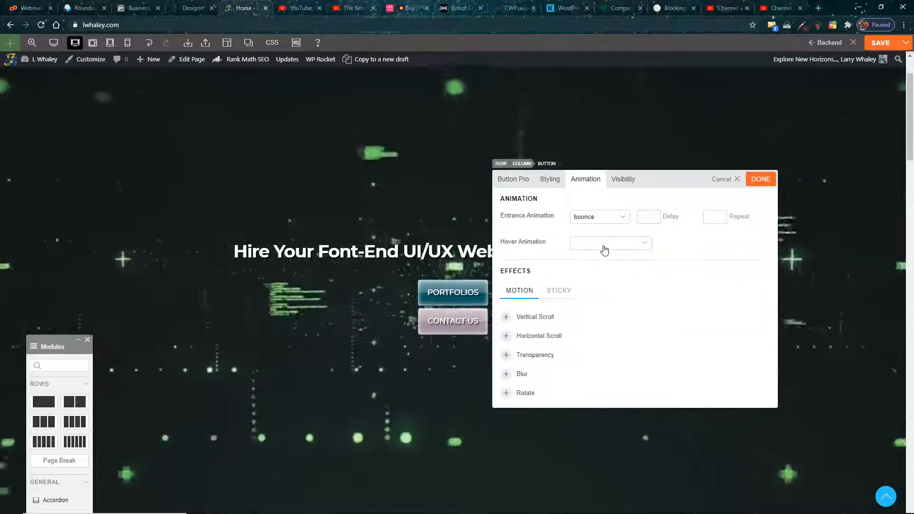
pyautogui.click(626, 218)
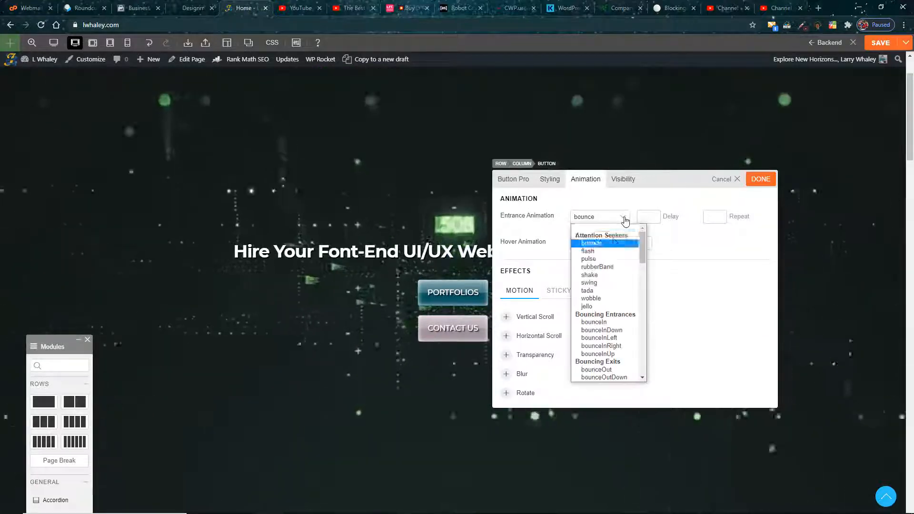
pyautogui.click(605, 267)
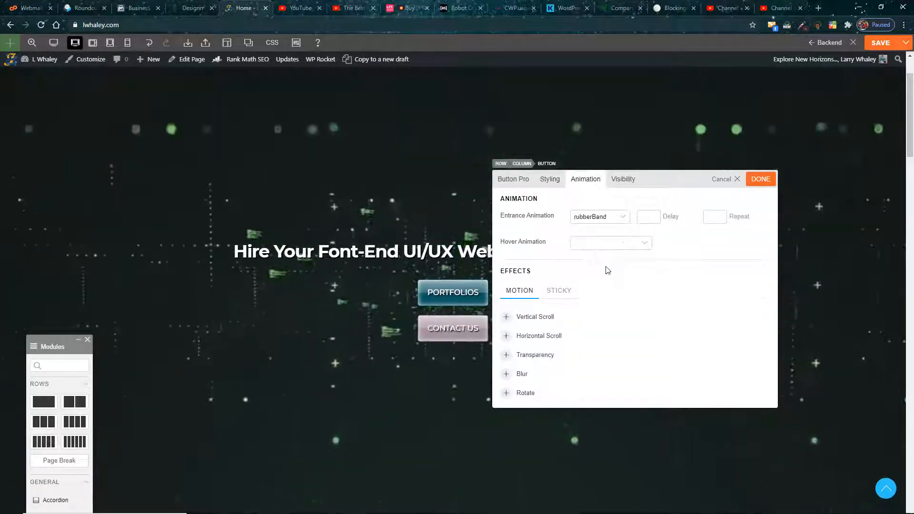
pyautogui.click(624, 218)
pyautogui.click(613, 232)
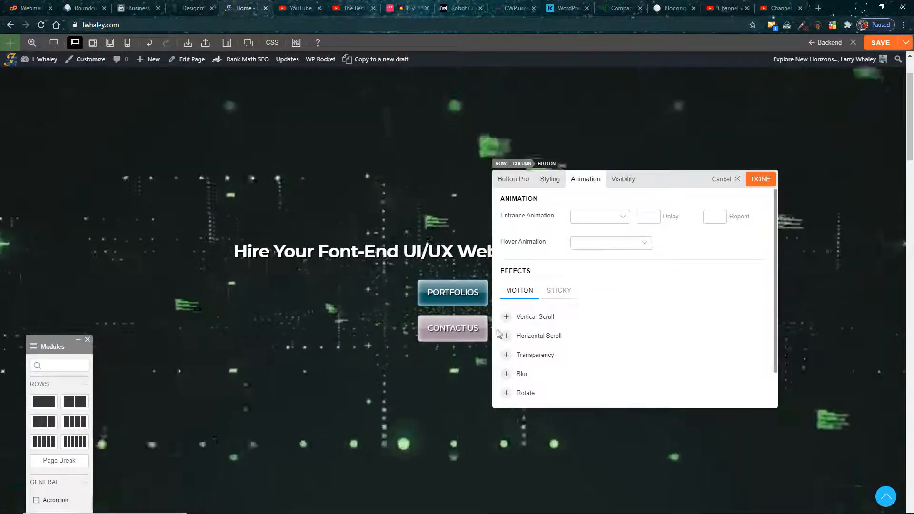
# Step: Review the CONTACT US button's visibility options per device and finish editing the button
pyautogui.click(622, 180)
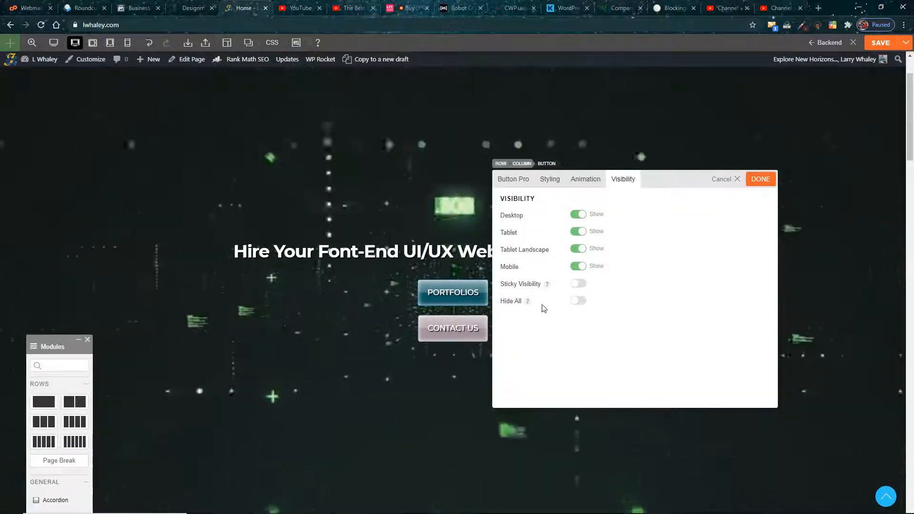
pyautogui.click(762, 180)
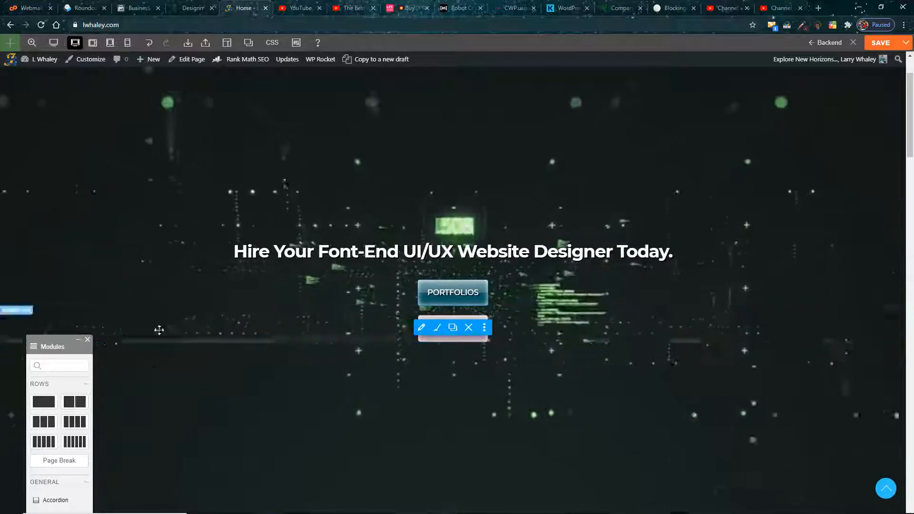
# Step: Save the home page, exit the builder and look over the video header on the live page
pyautogui.click(878, 44)
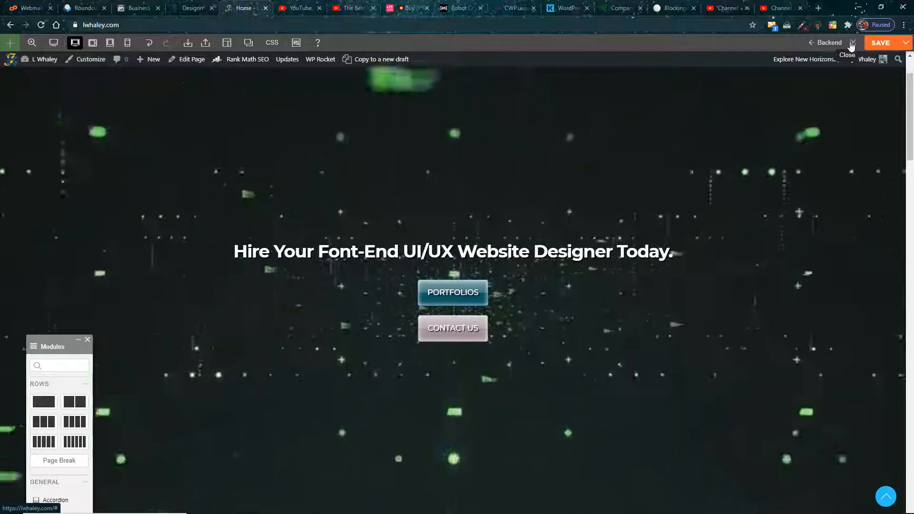
pyautogui.click(852, 43)
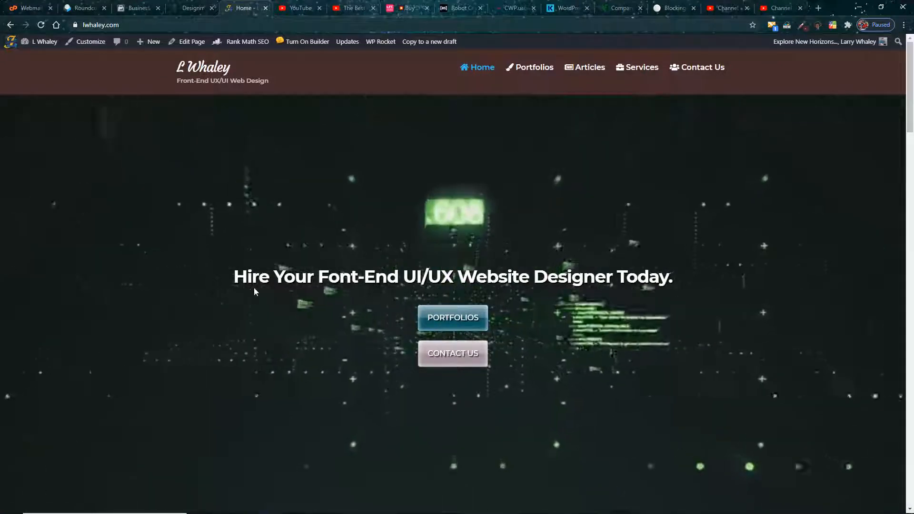
pyautogui.scroll(-2, 250, 289)
pyautogui.scroll(3, 247, 290)
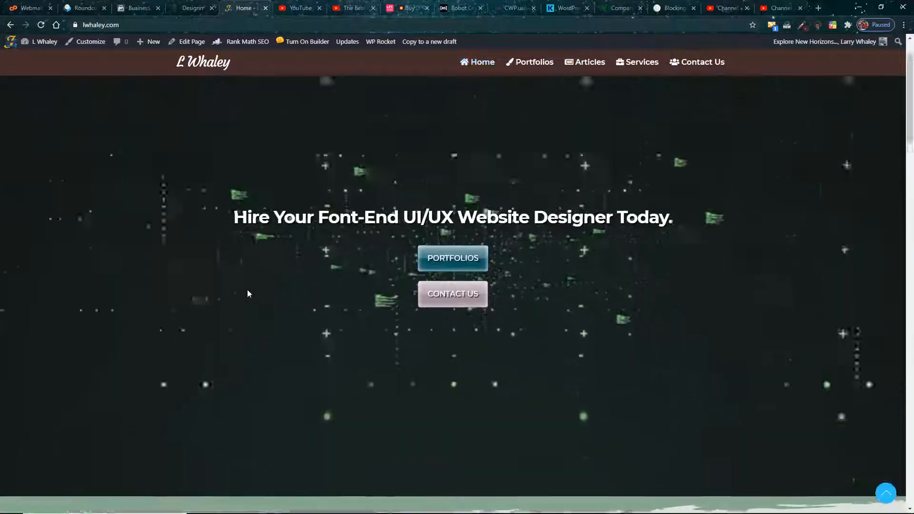